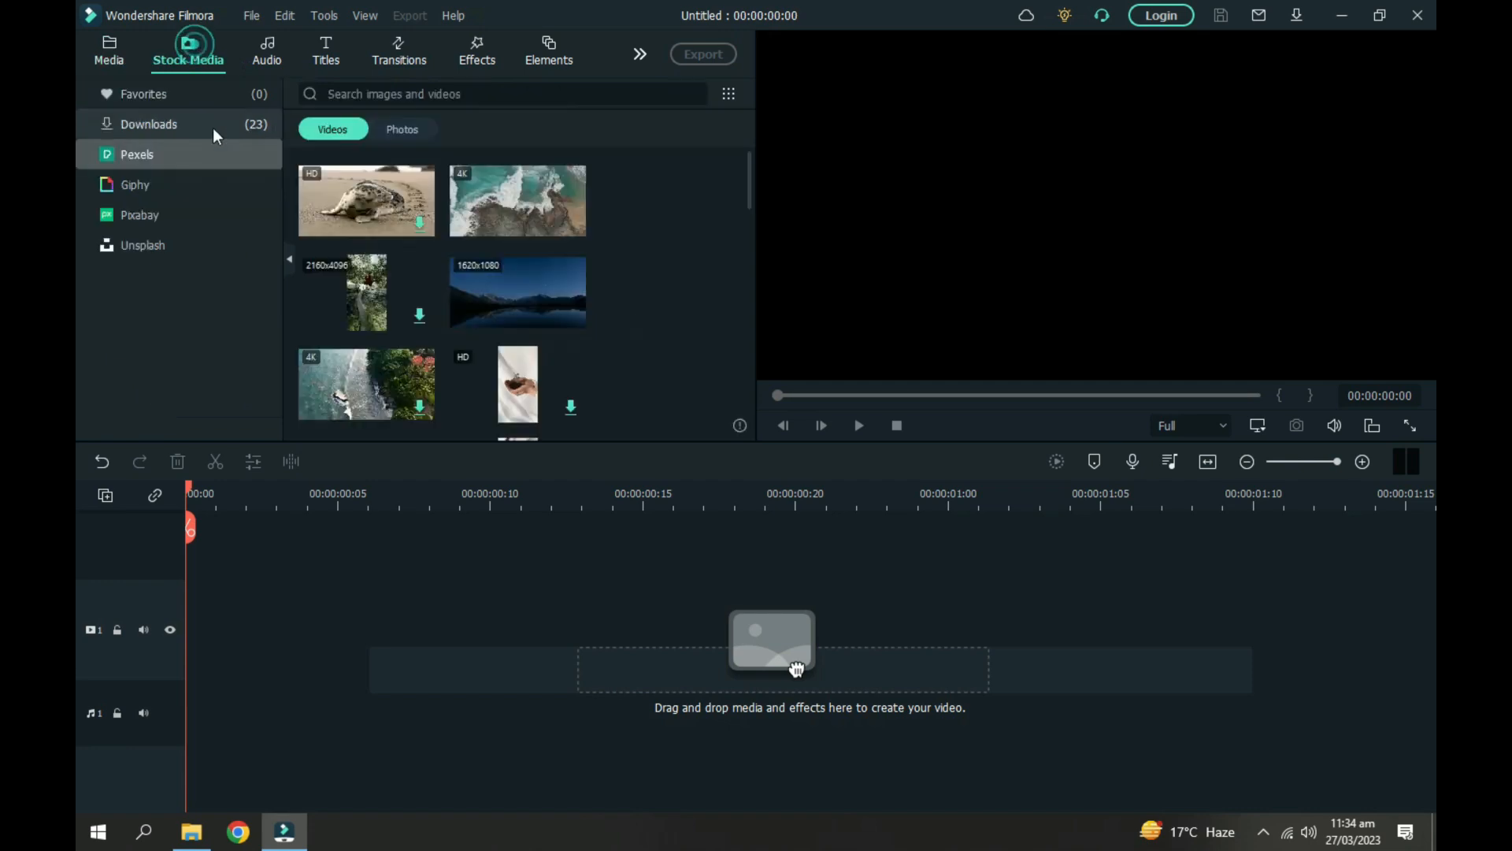
Place the downloaded aerial ocean waves clip at the start of the video track, matching the project settings to the media
left_click(199, 120)
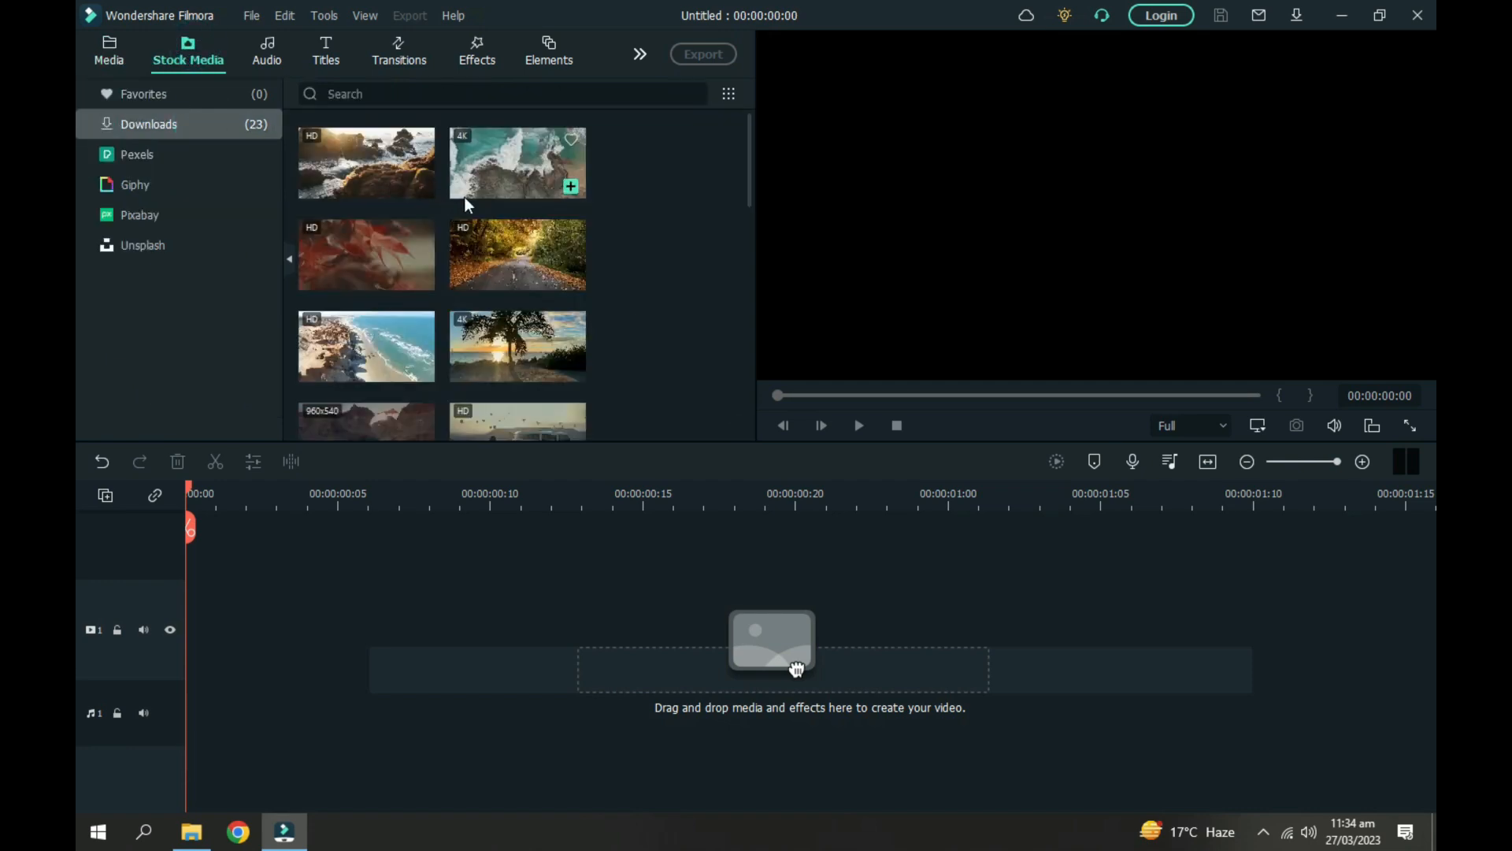
left_click(496, 177)
left_click_drag(496, 177, 236, 600)
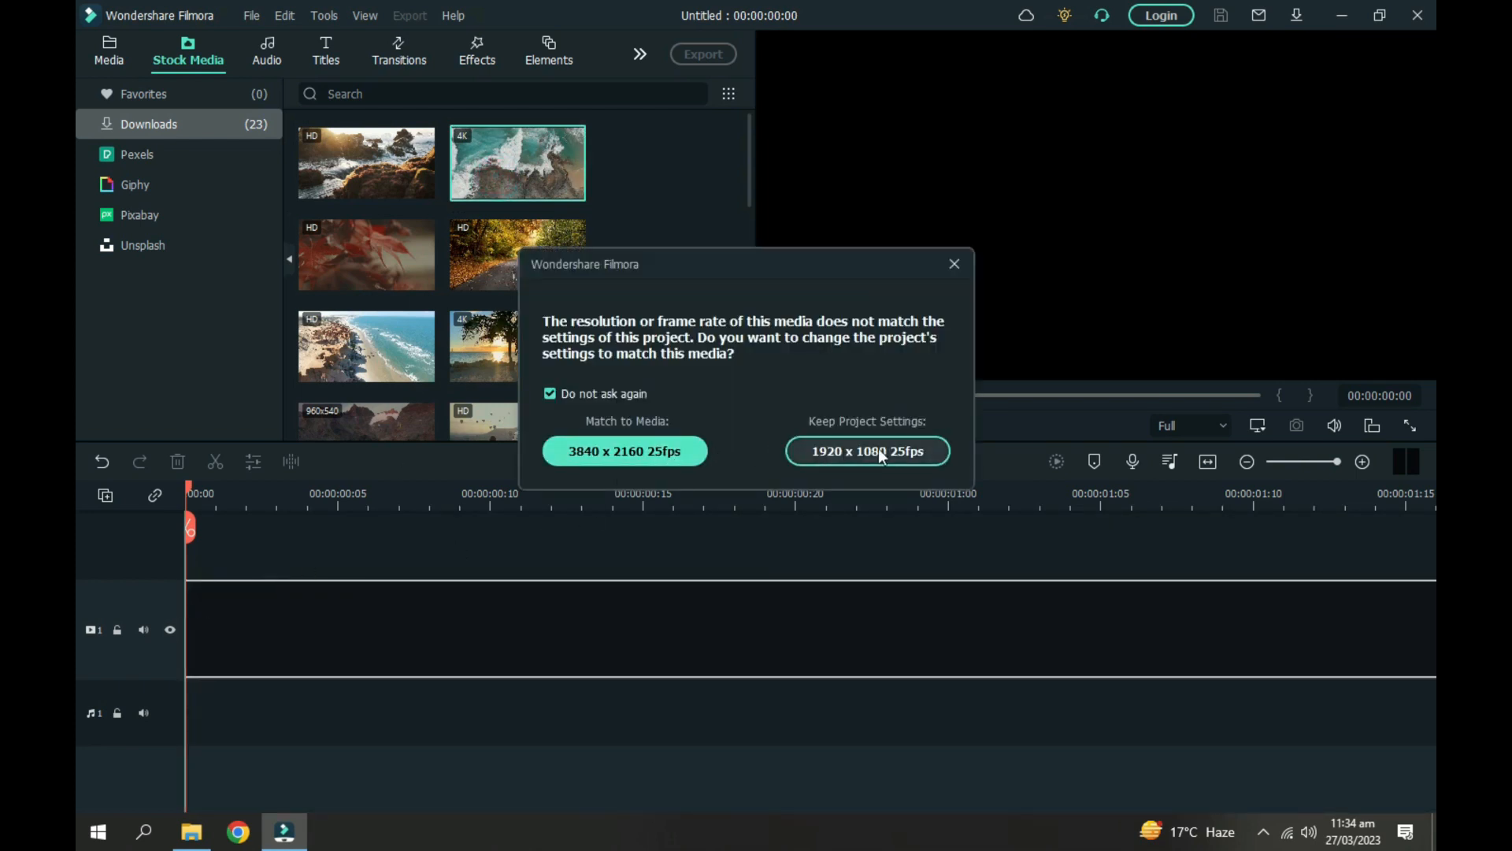
left_click(653, 468)
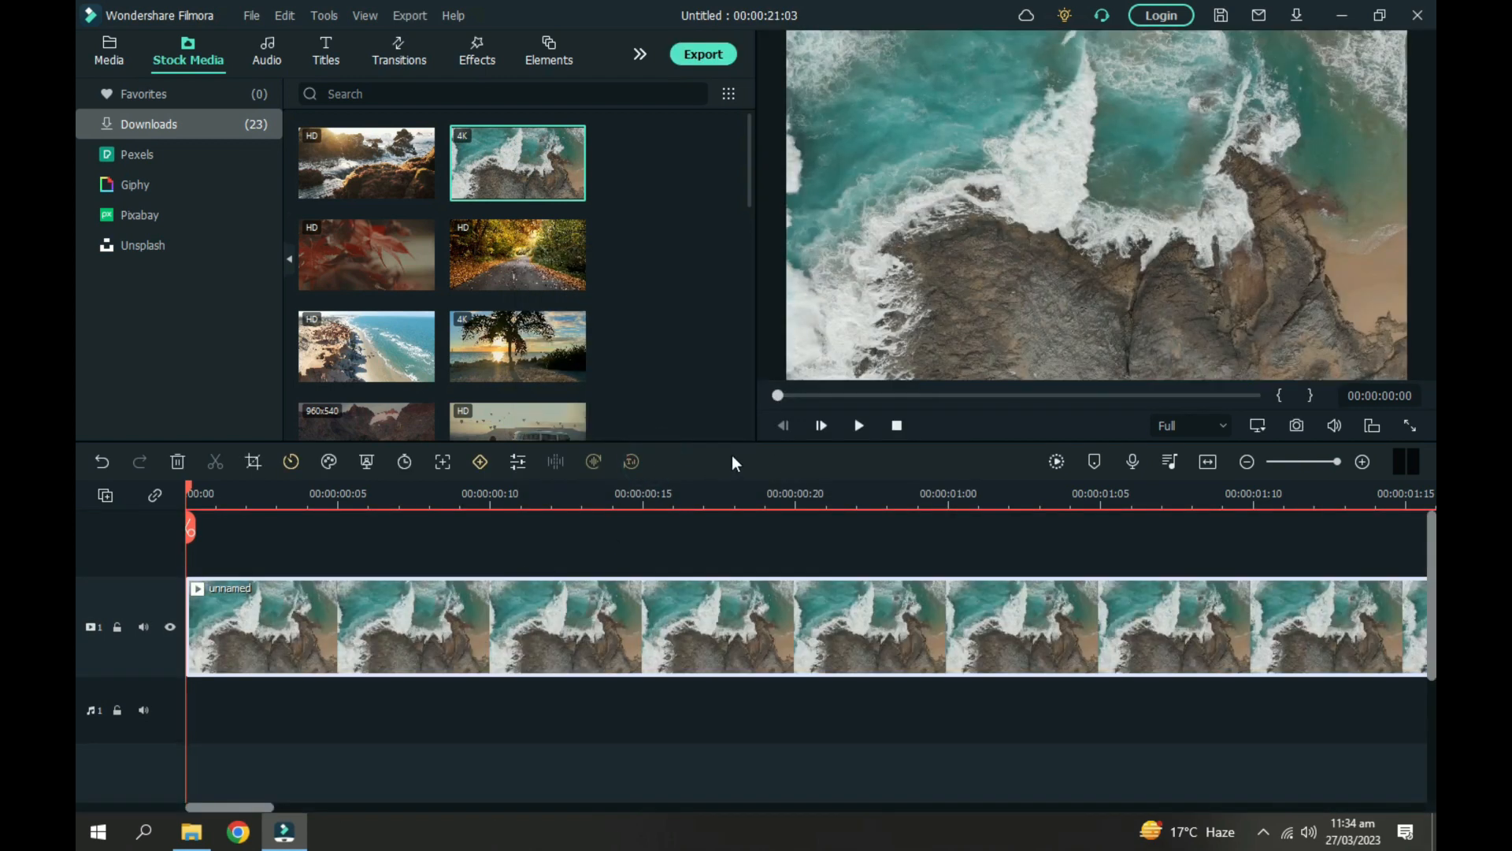
Preview the ocean waves clip, split it at 00:00:10:02 and delete the part after the split
left_click(857, 427)
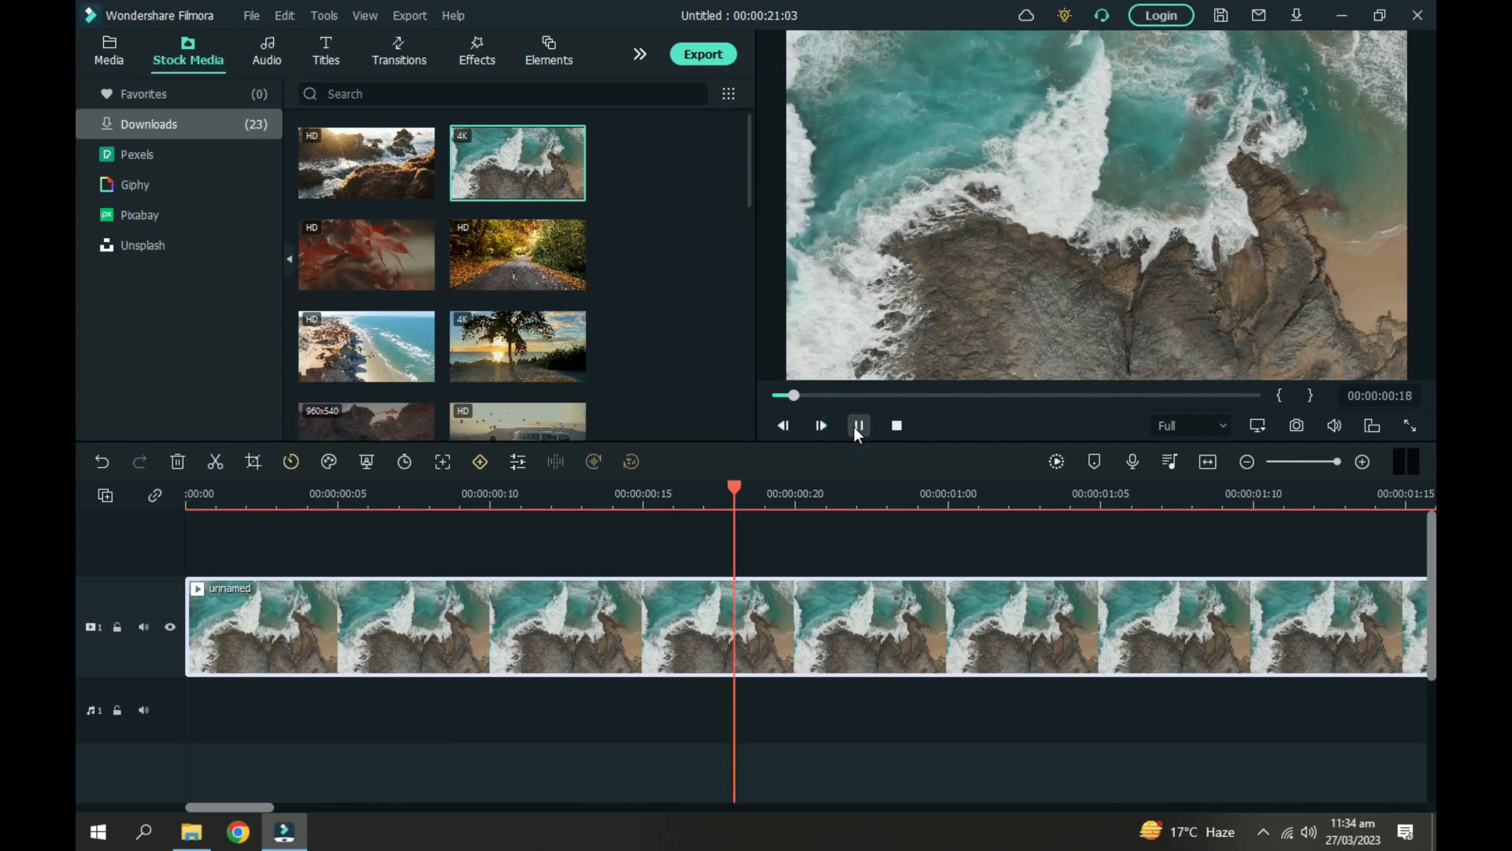
left_click(857, 426)
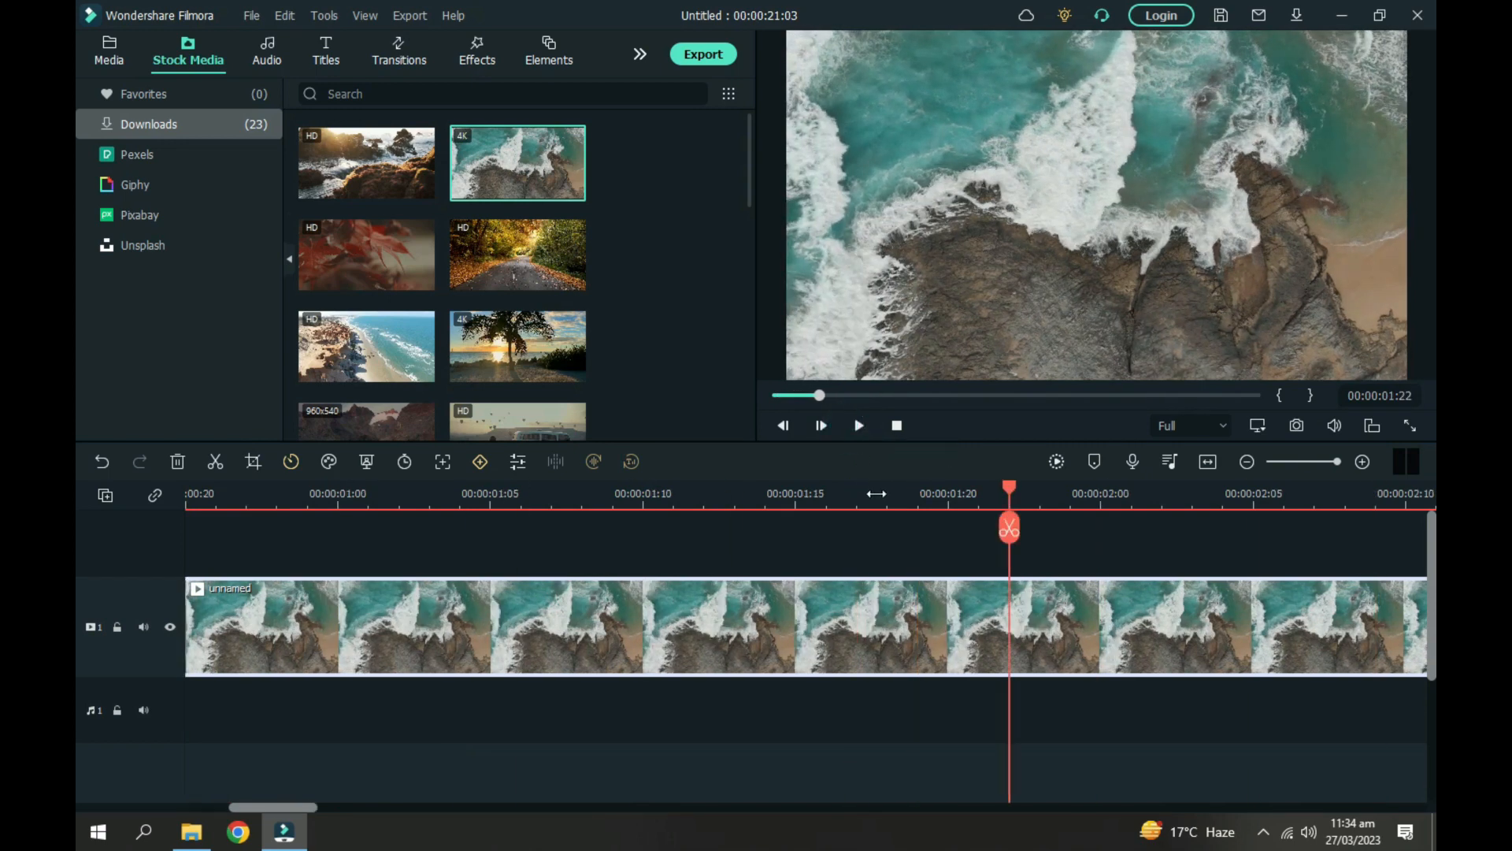
scroll(877, 493, "down", 5)
scroll(473, 517, "down", 2)
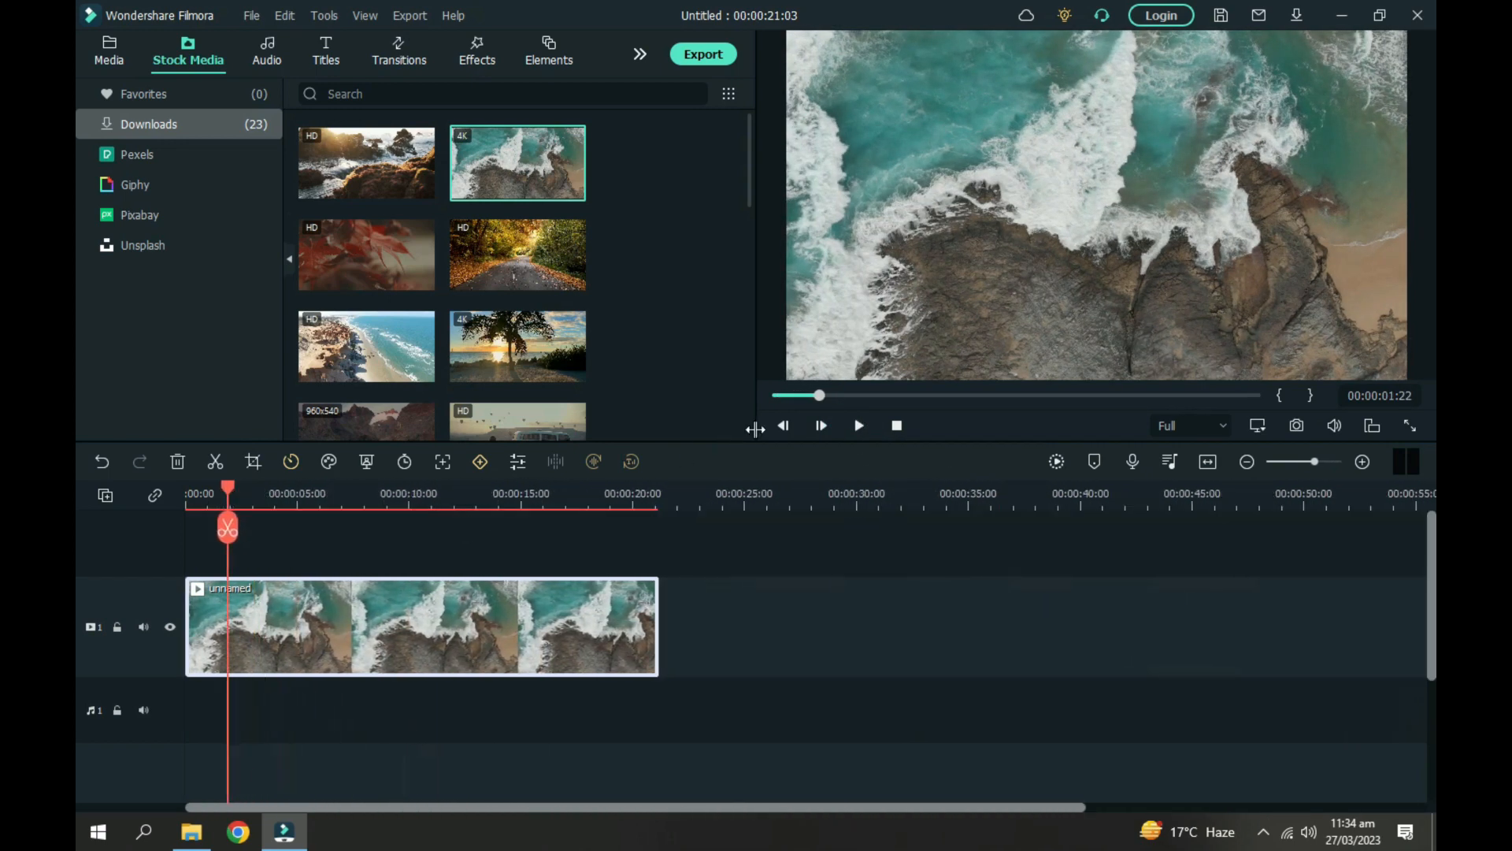
left_click(859, 426)
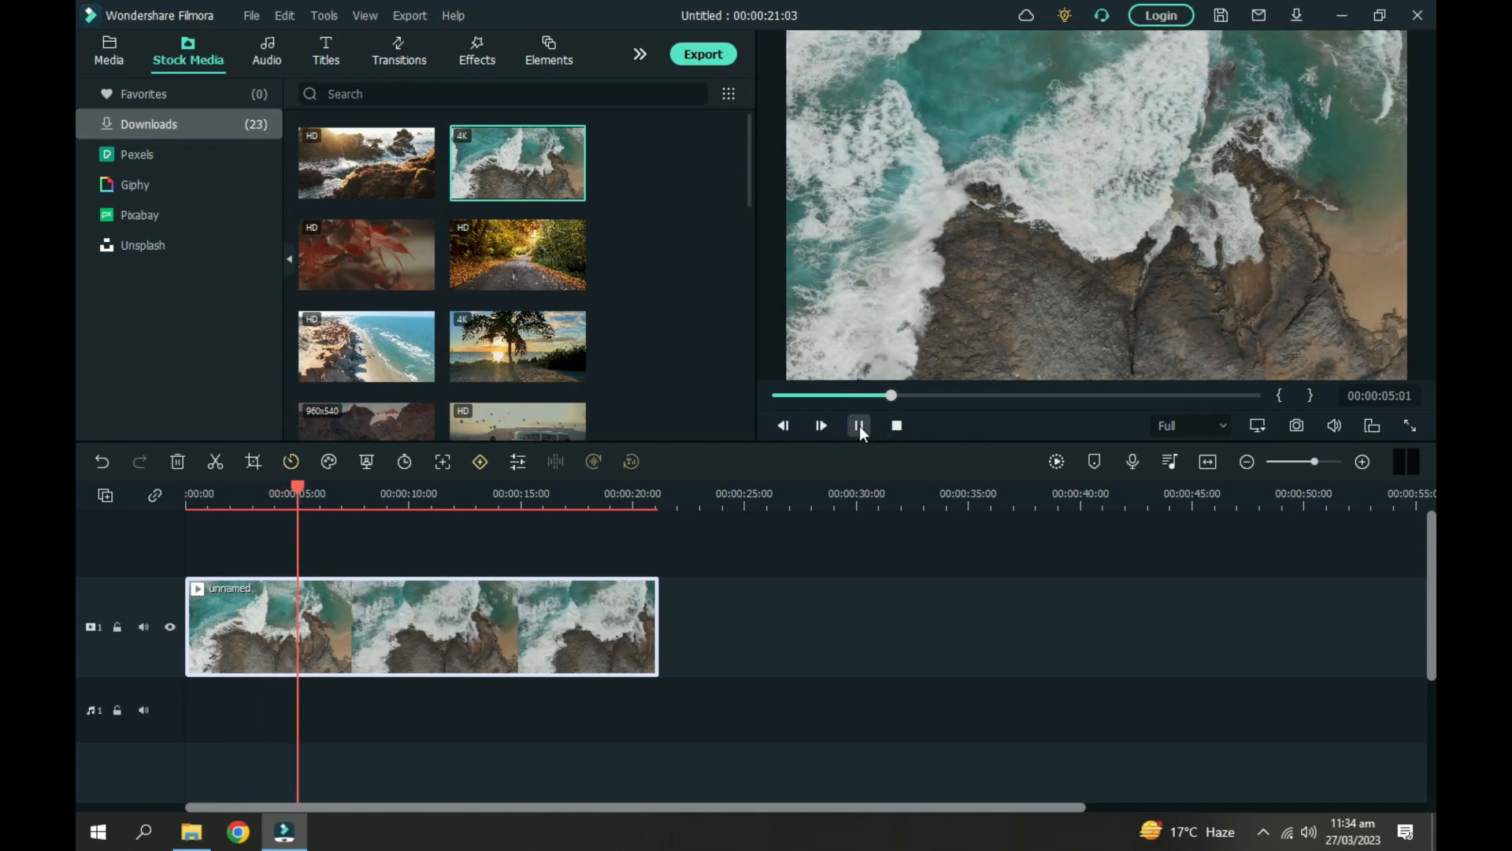
left_click(859, 426)
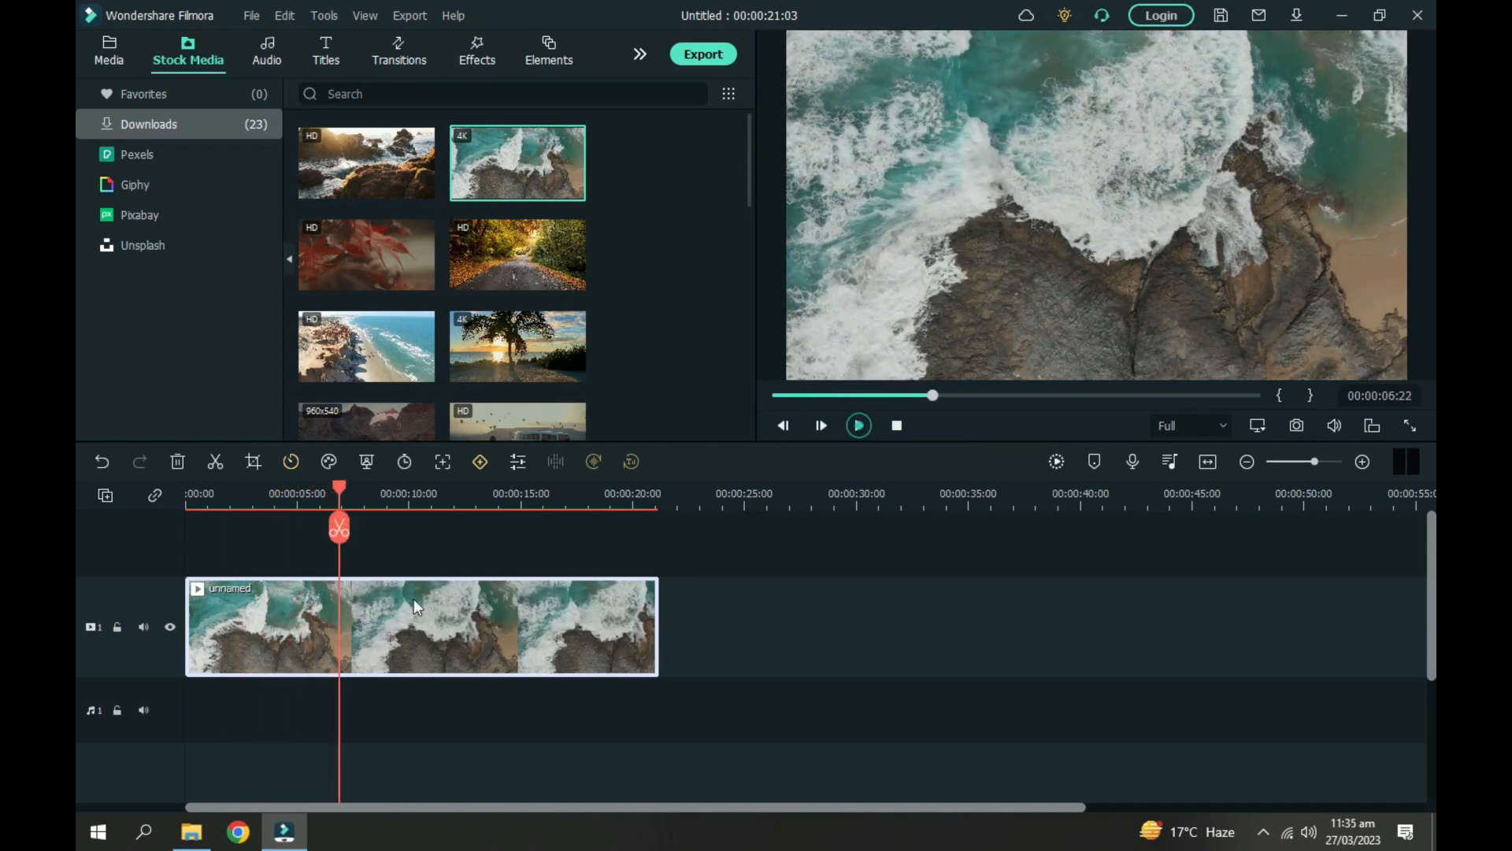
left_click_drag(339, 485, 412, 500)
left_click(411, 528)
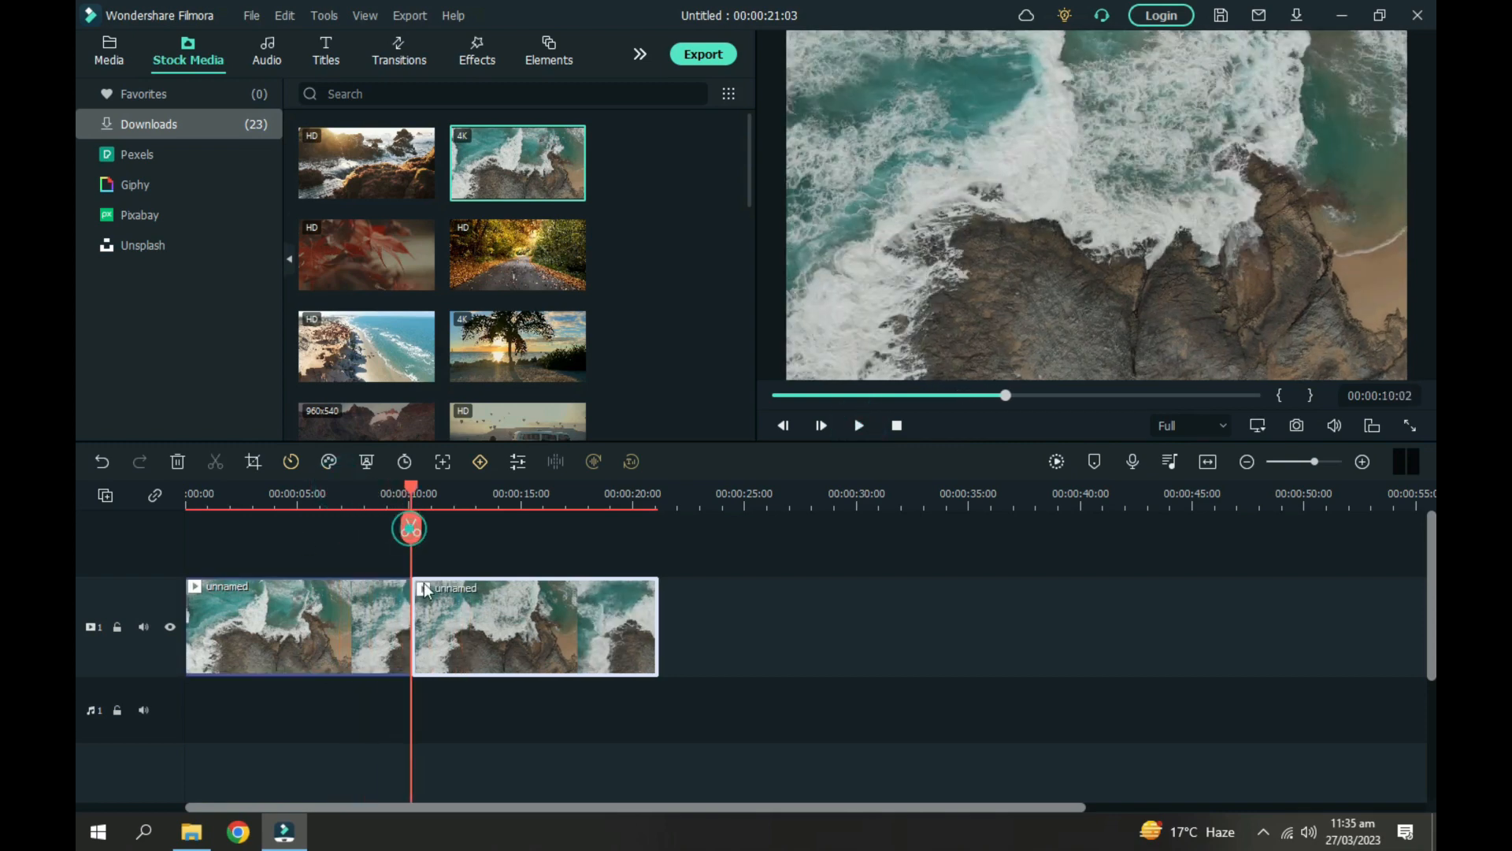
left_click(463, 608)
key("Delete")
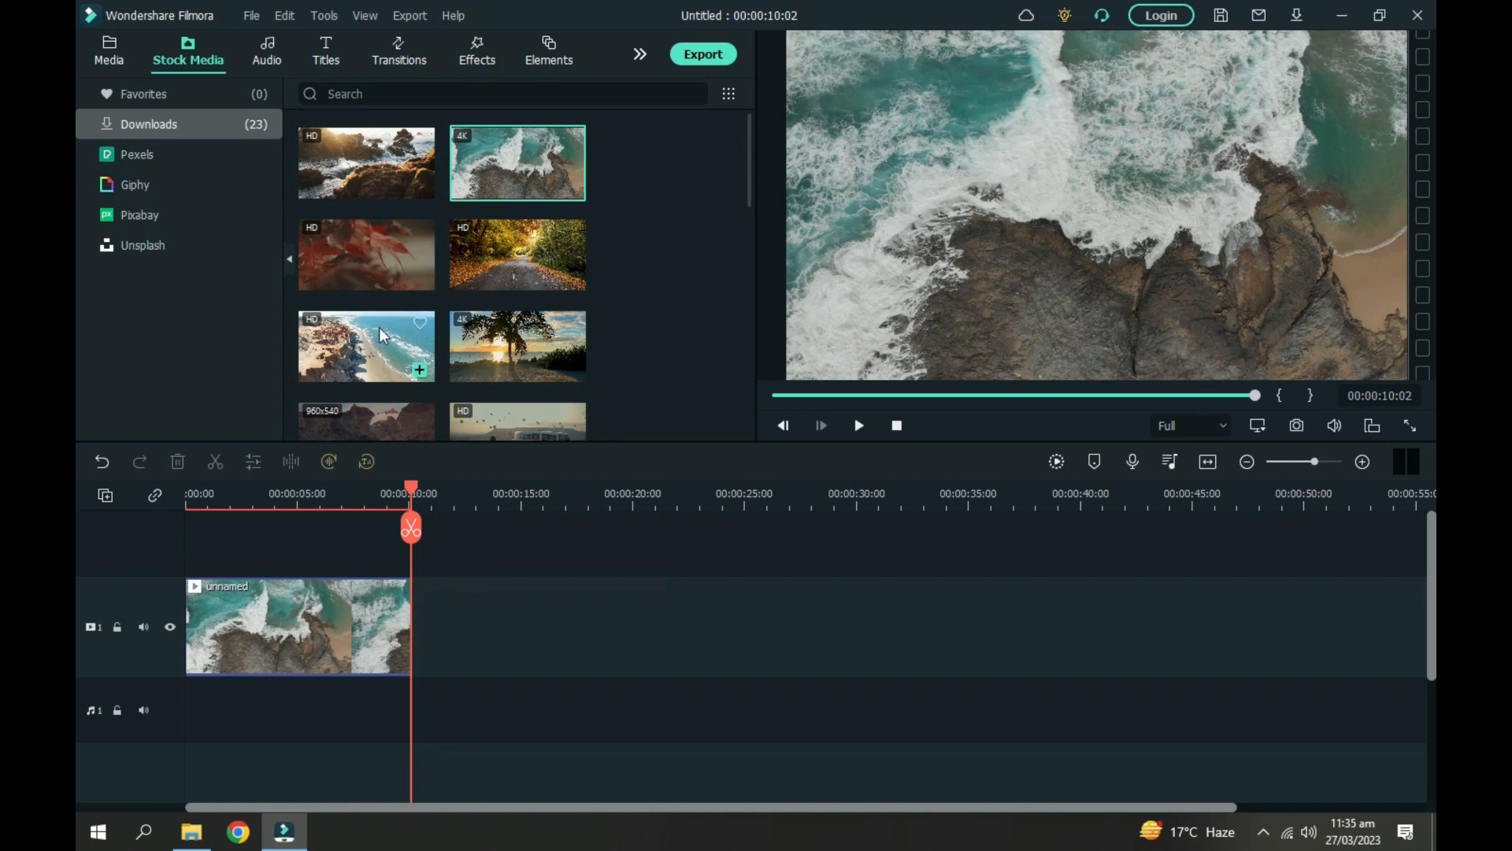
Append the beach cliffs clip and the sunlit rocky shore clip to the video track, trimming the beach clip's end to about 20 seconds
left_click_drag(397, 356, 423, 619)
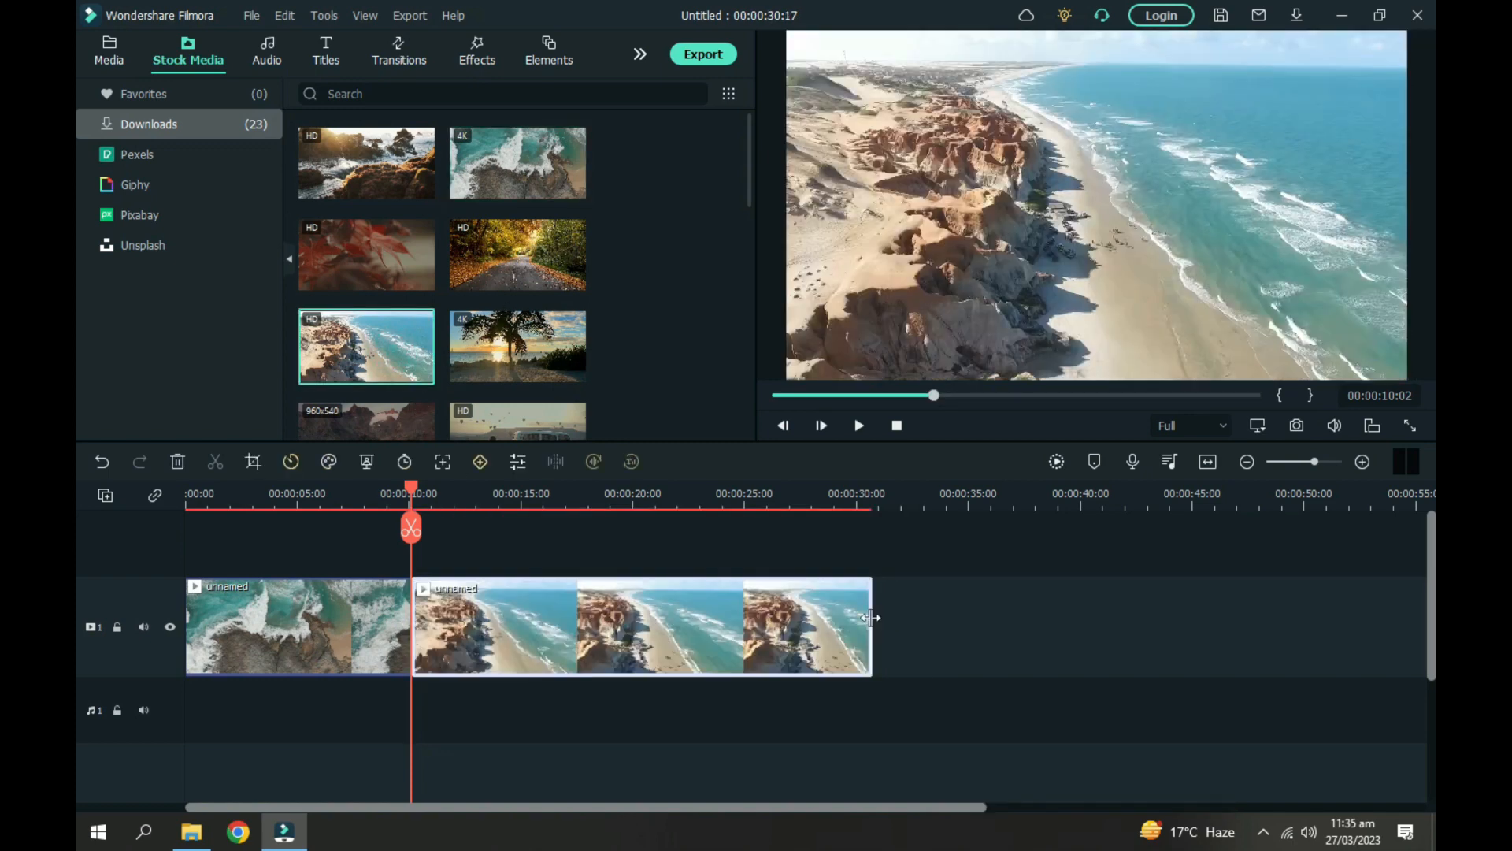
left_click_drag(879, 622, 679, 630)
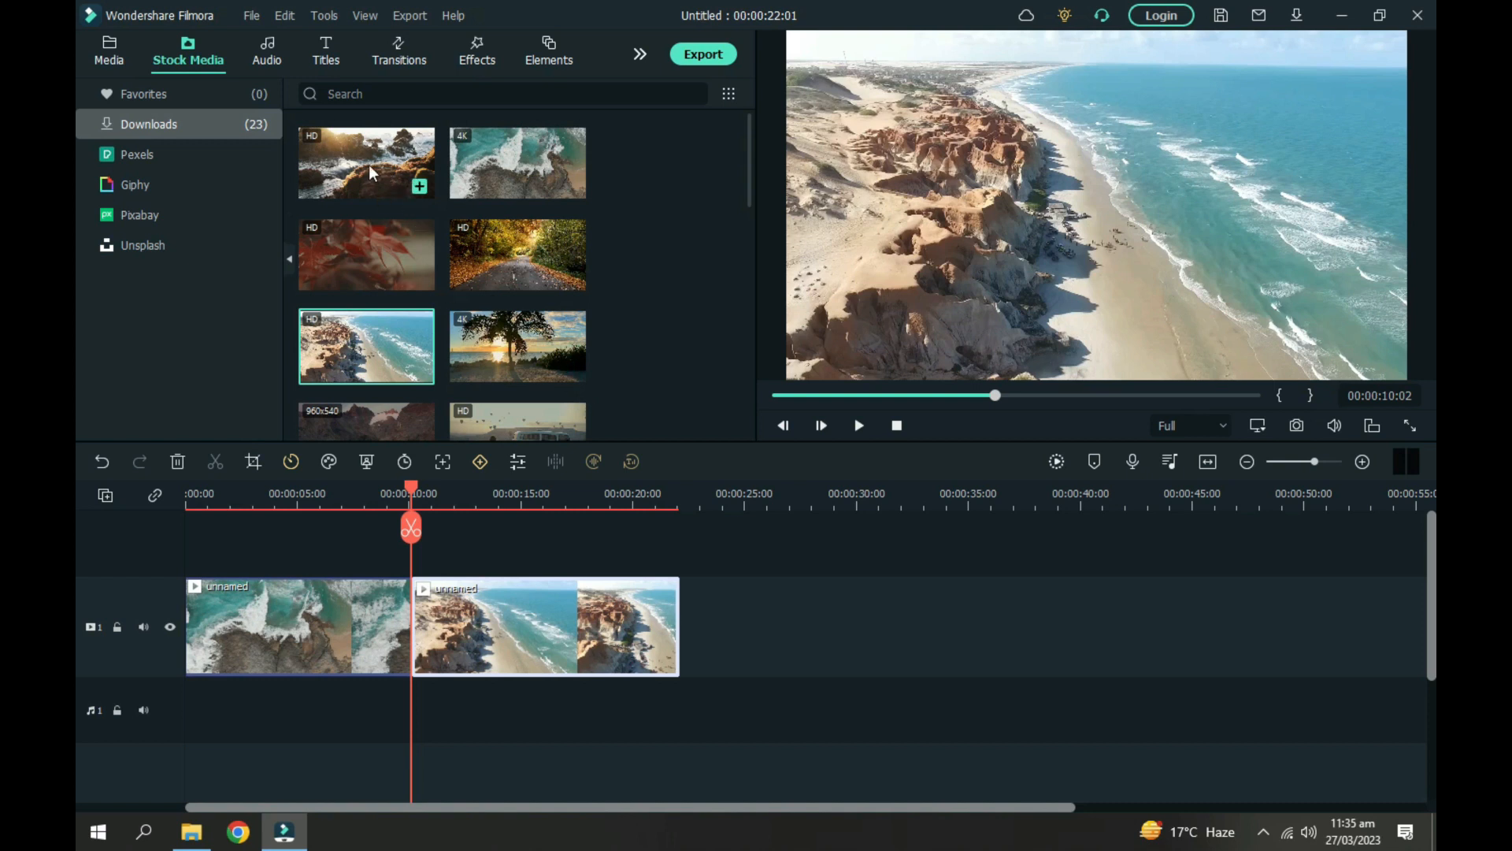
left_click_drag(369, 164, 672, 632)
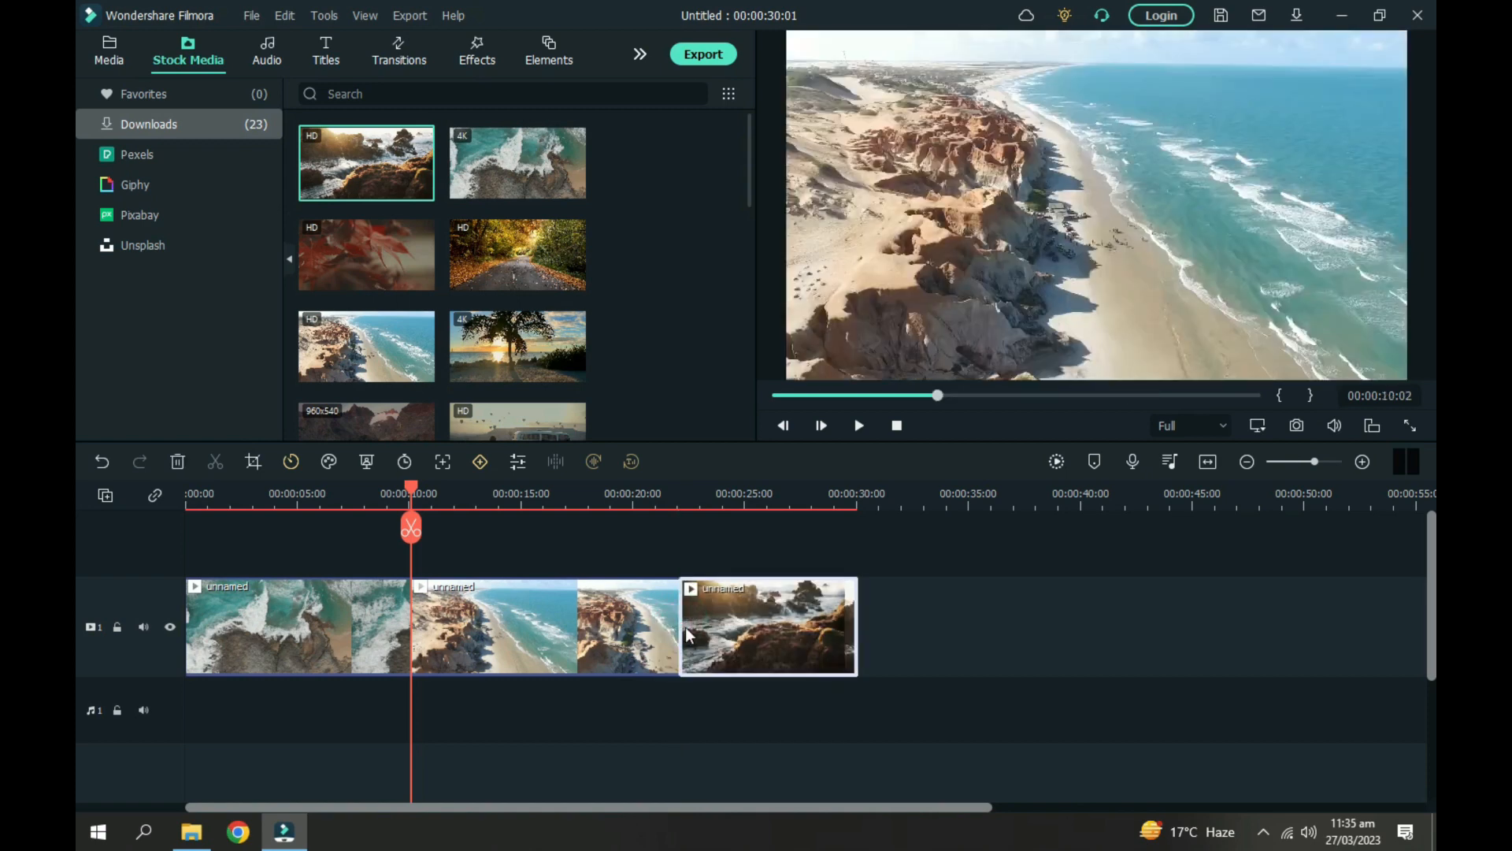
left_click(654, 620)
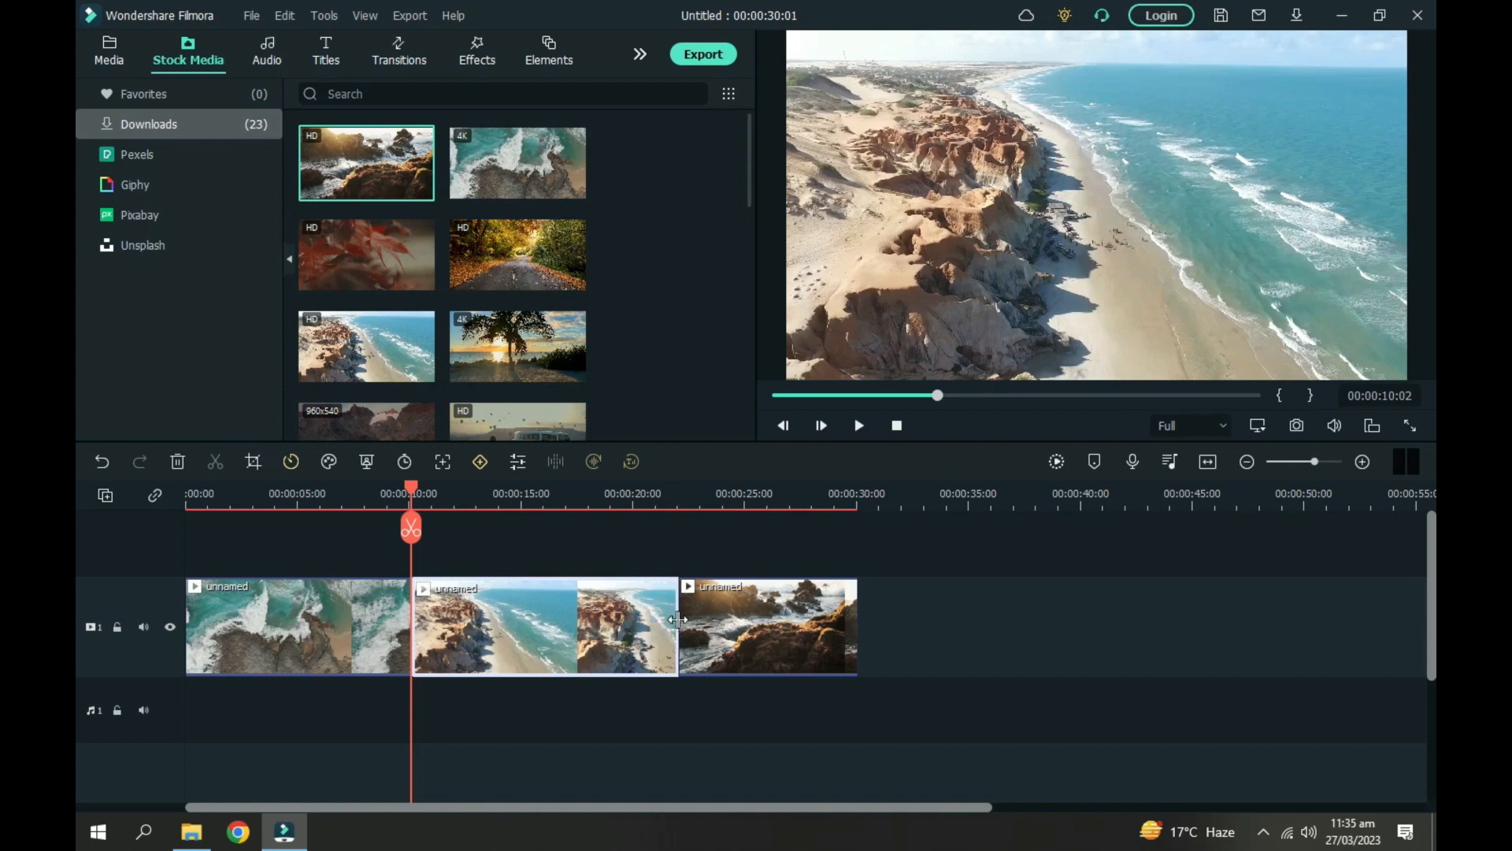
left_click_drag(678, 619, 648, 620)
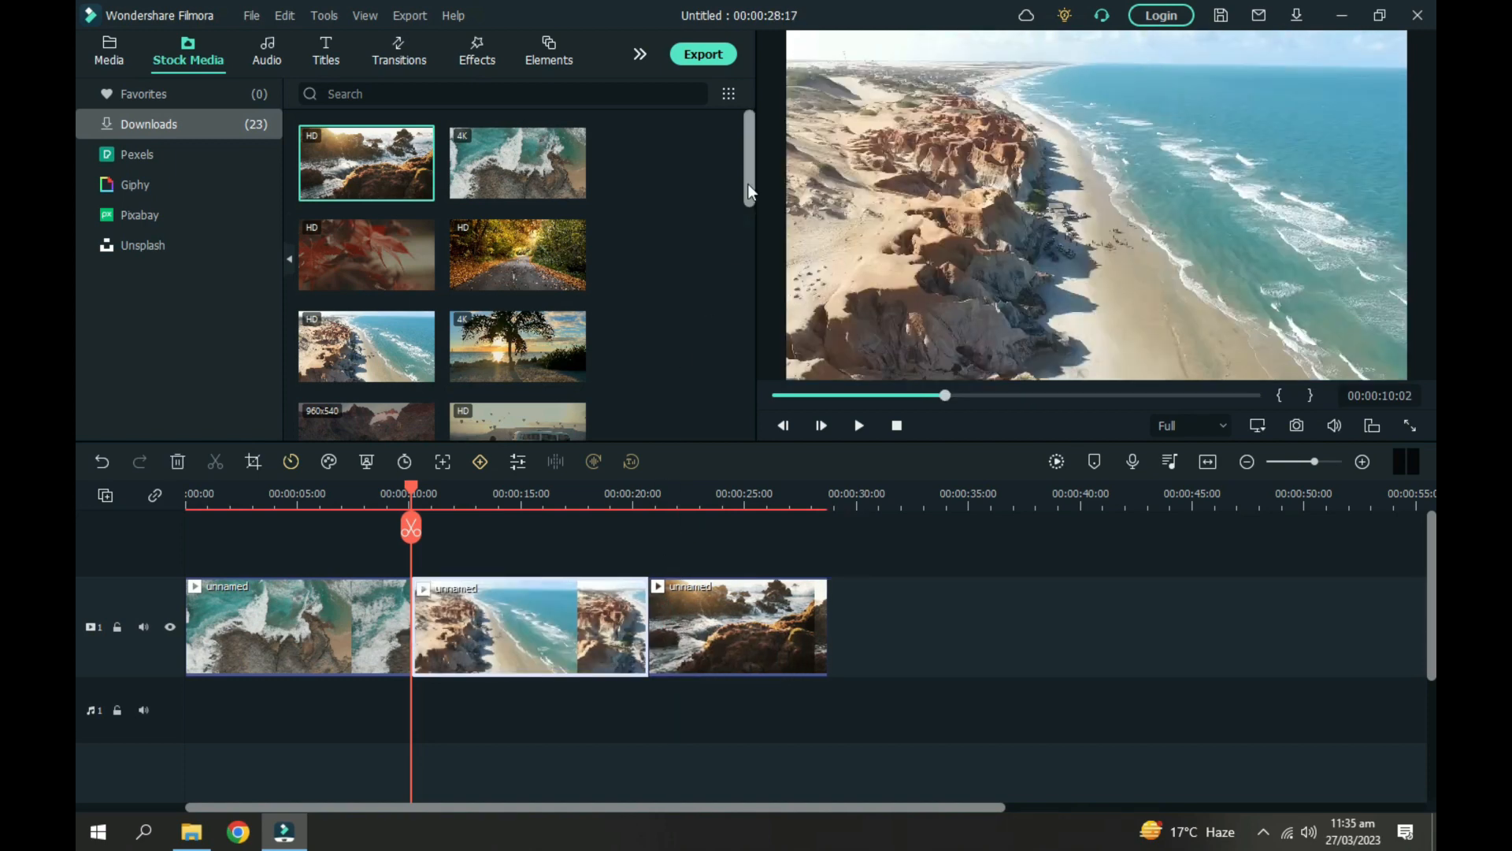
Append the downloaded mountain lake clip after the rocky shore clip, split it at 00:00:52:21 and delete the remainder
left_click_drag(748, 183, 755, 213)
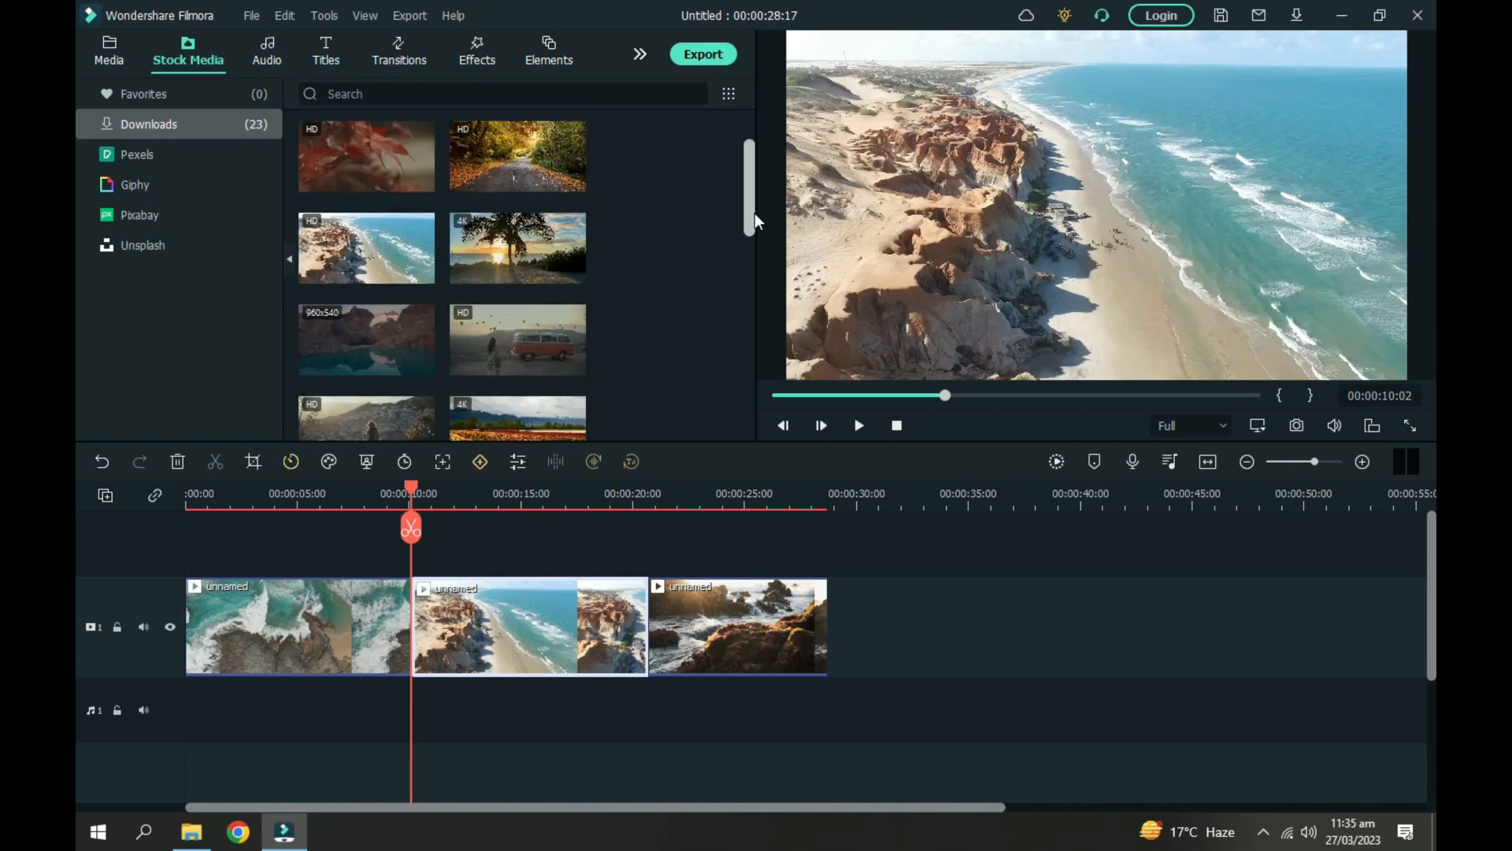
mouse_move(392, 361)
left_click_drag(381, 343, 816, 613)
left_click(880, 493)
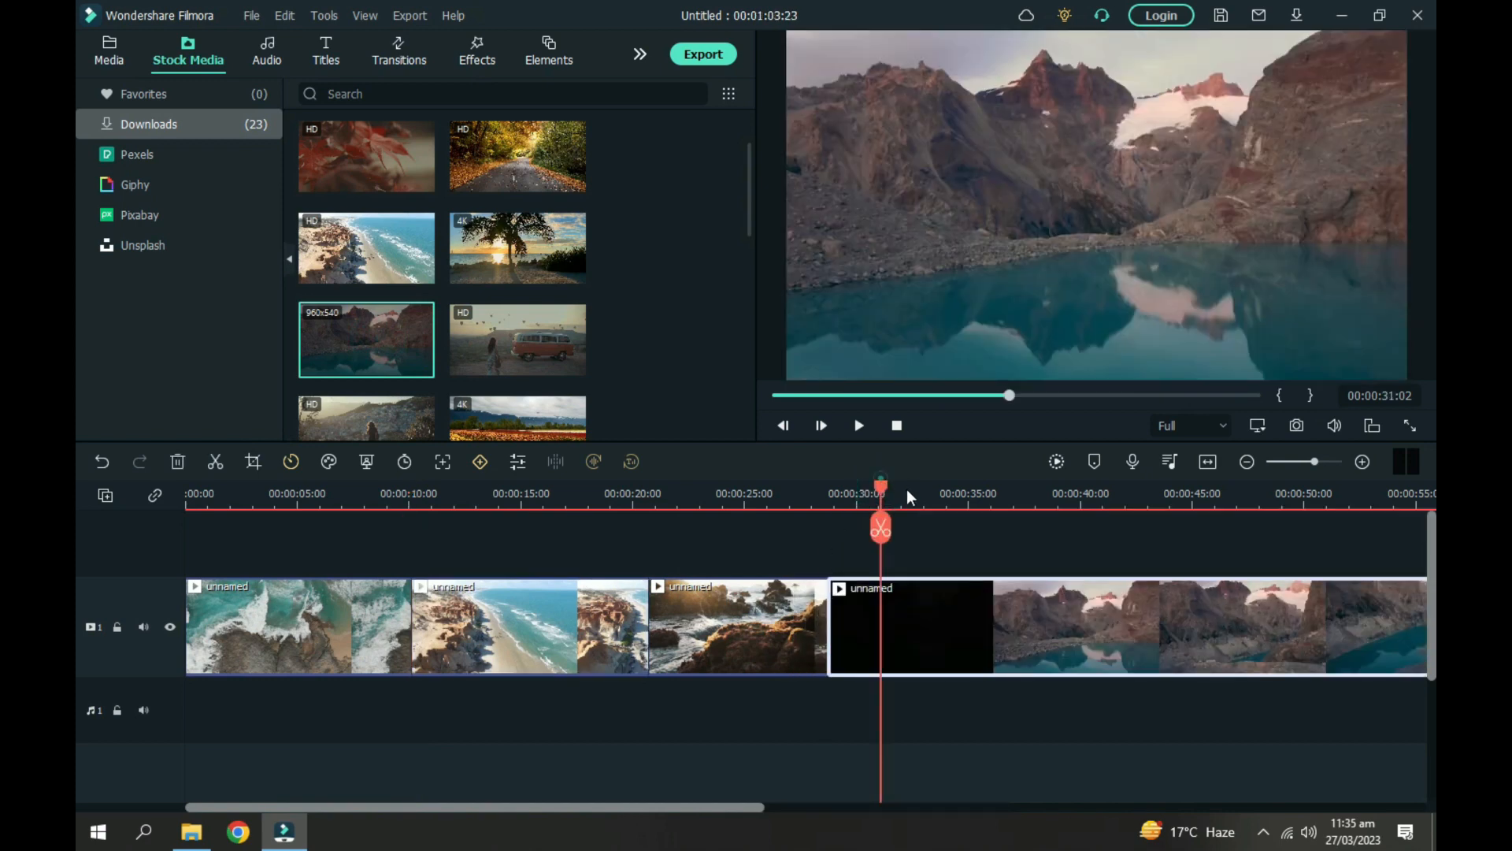
left_click_drag(883, 491, 1414, 504)
left_click_drag(1213, 506, 1091, 518)
left_click(1087, 528)
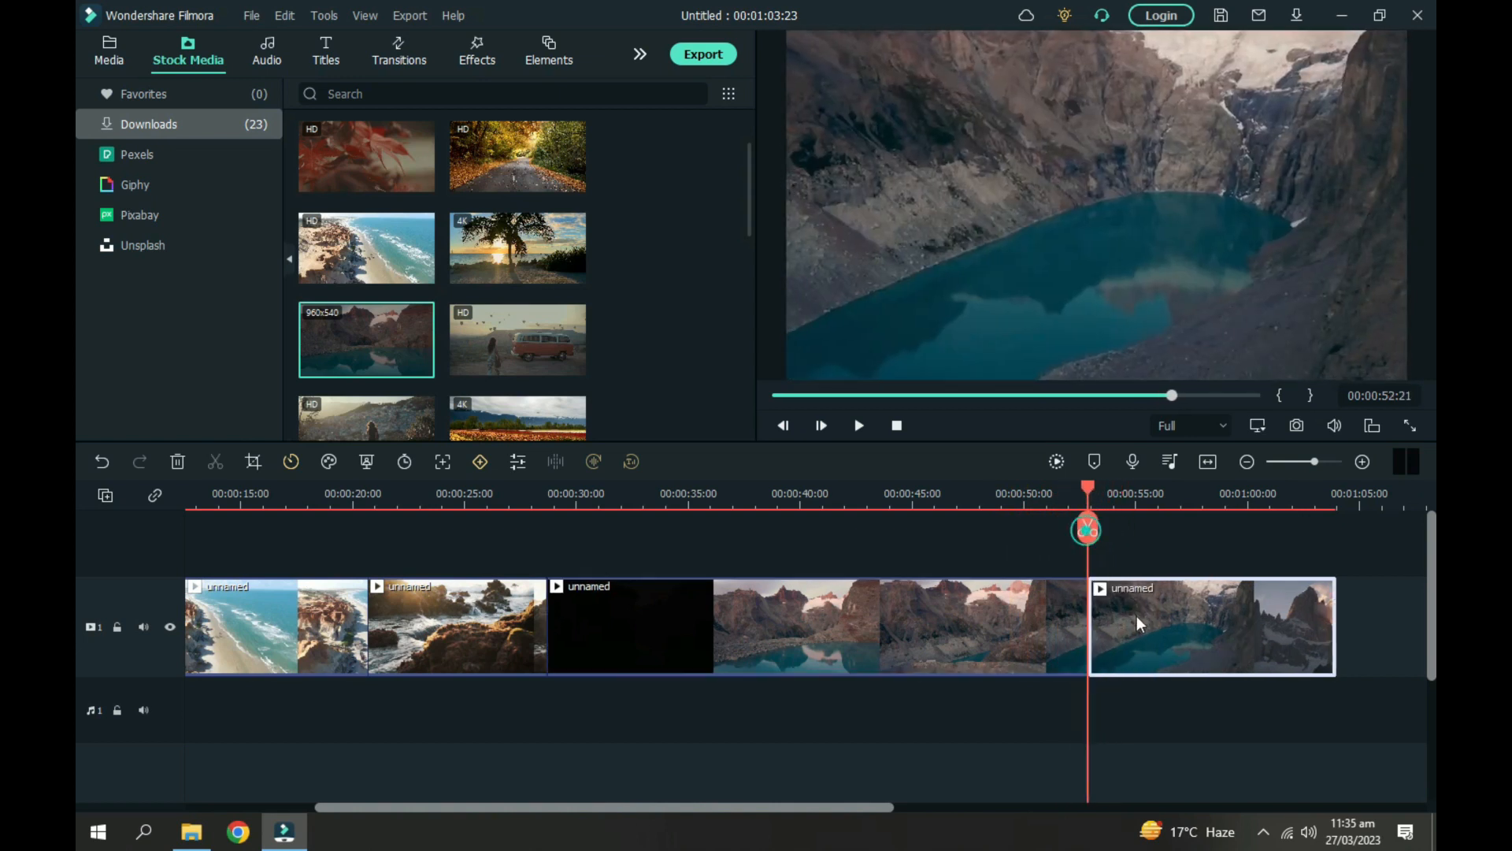
key("Delete")
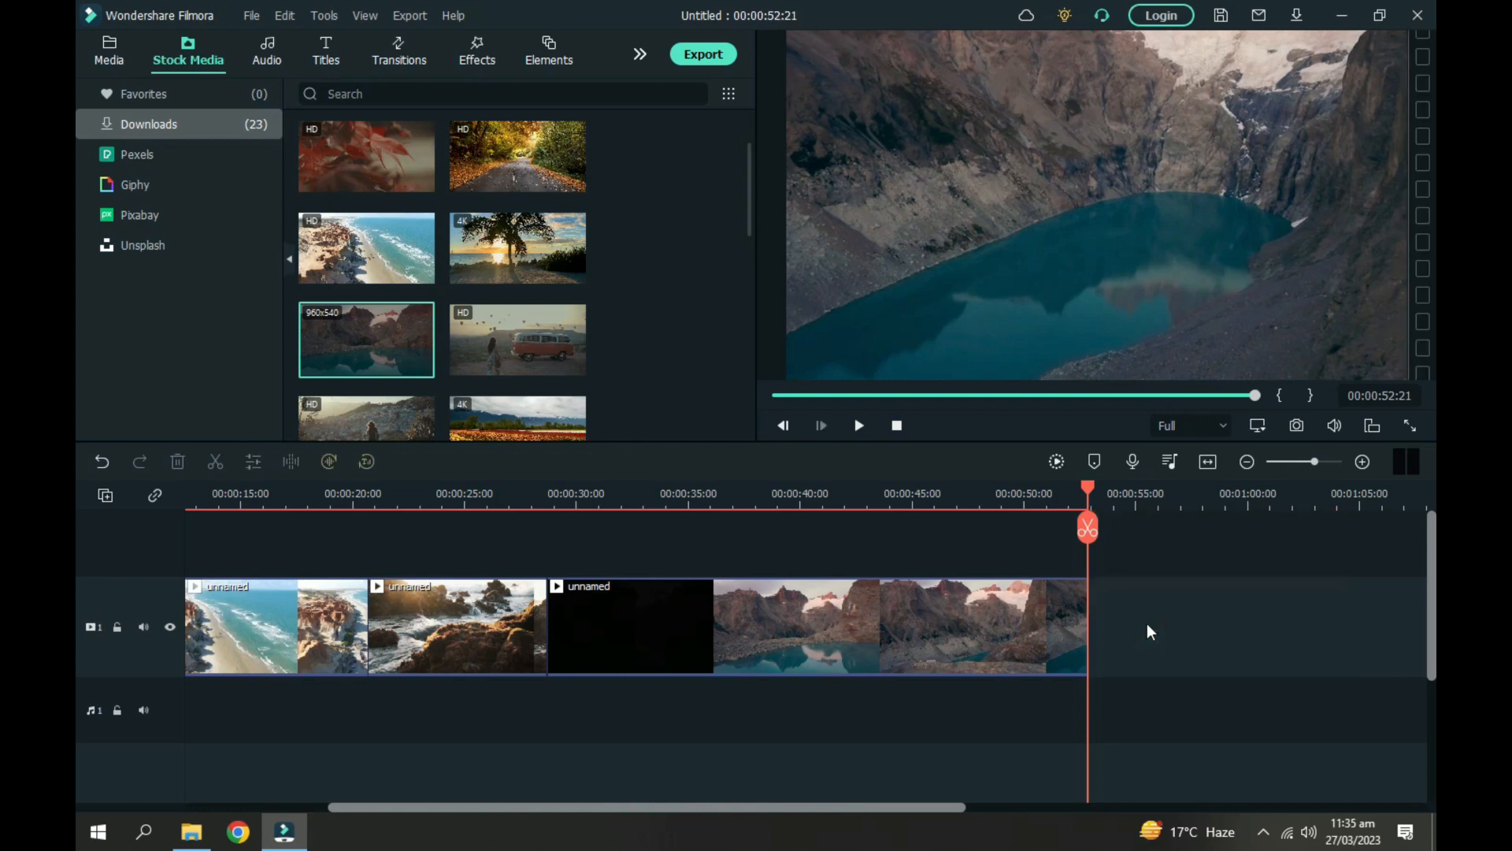
Play the assembled sequence from the beginning and scrub to 00:00:08:07, just before the first cut
left_click(898, 426)
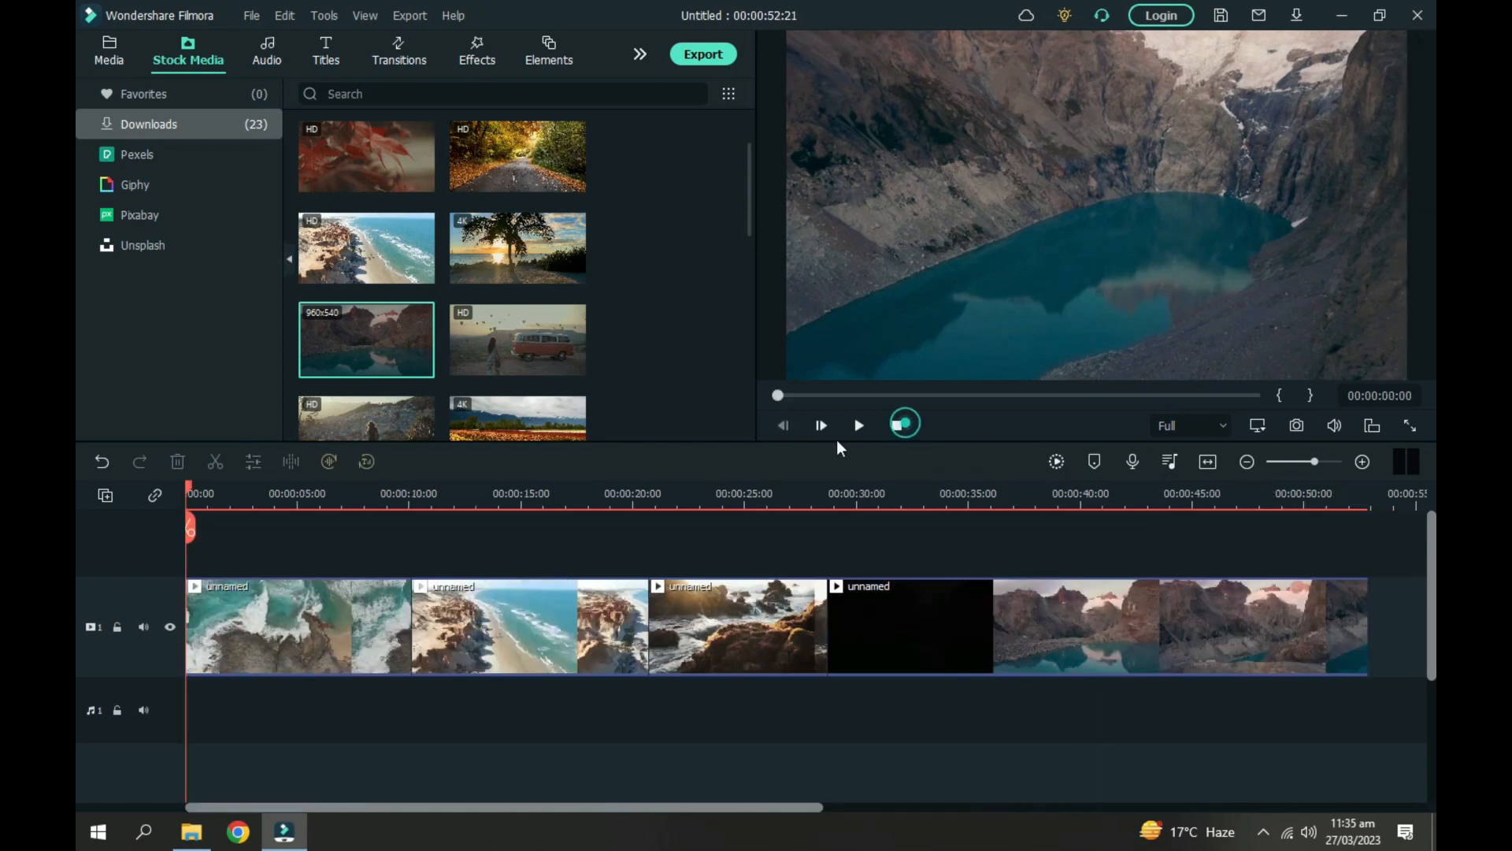
left_click(859, 425)
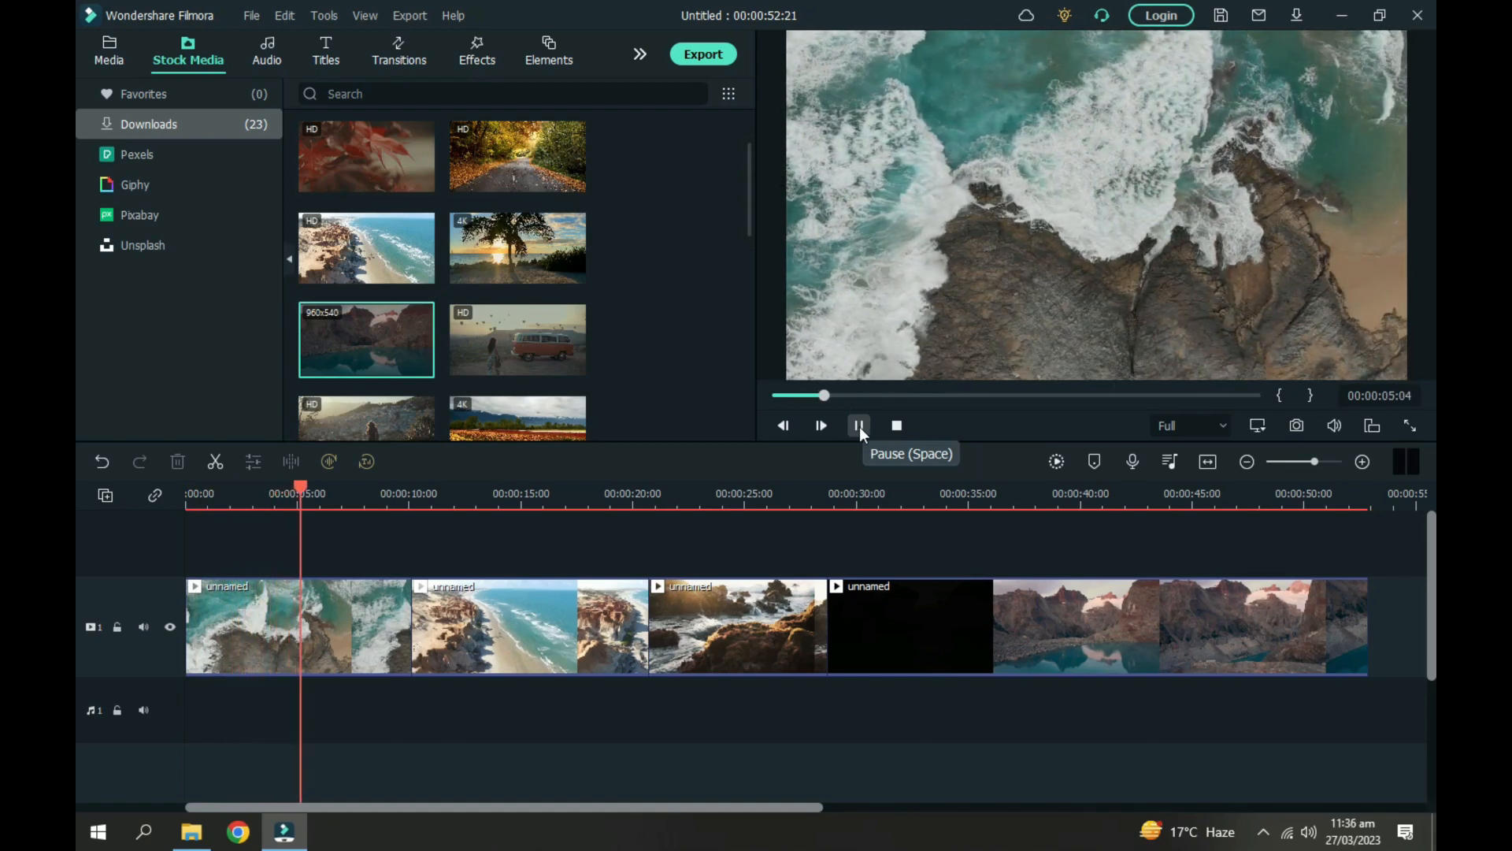
left_click(858, 427)
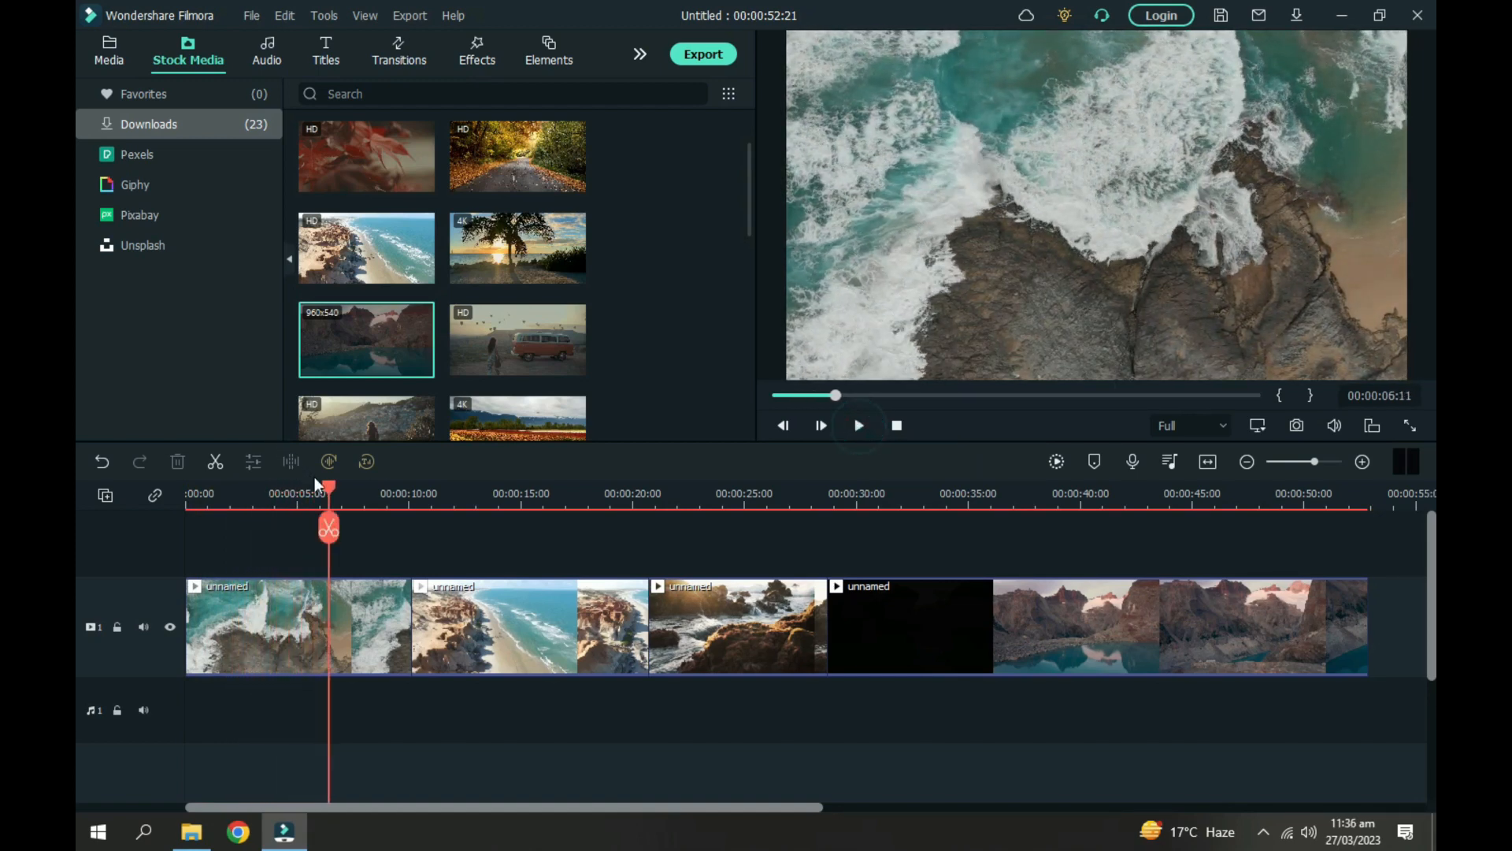
left_click_drag(327, 484, 393, 532)
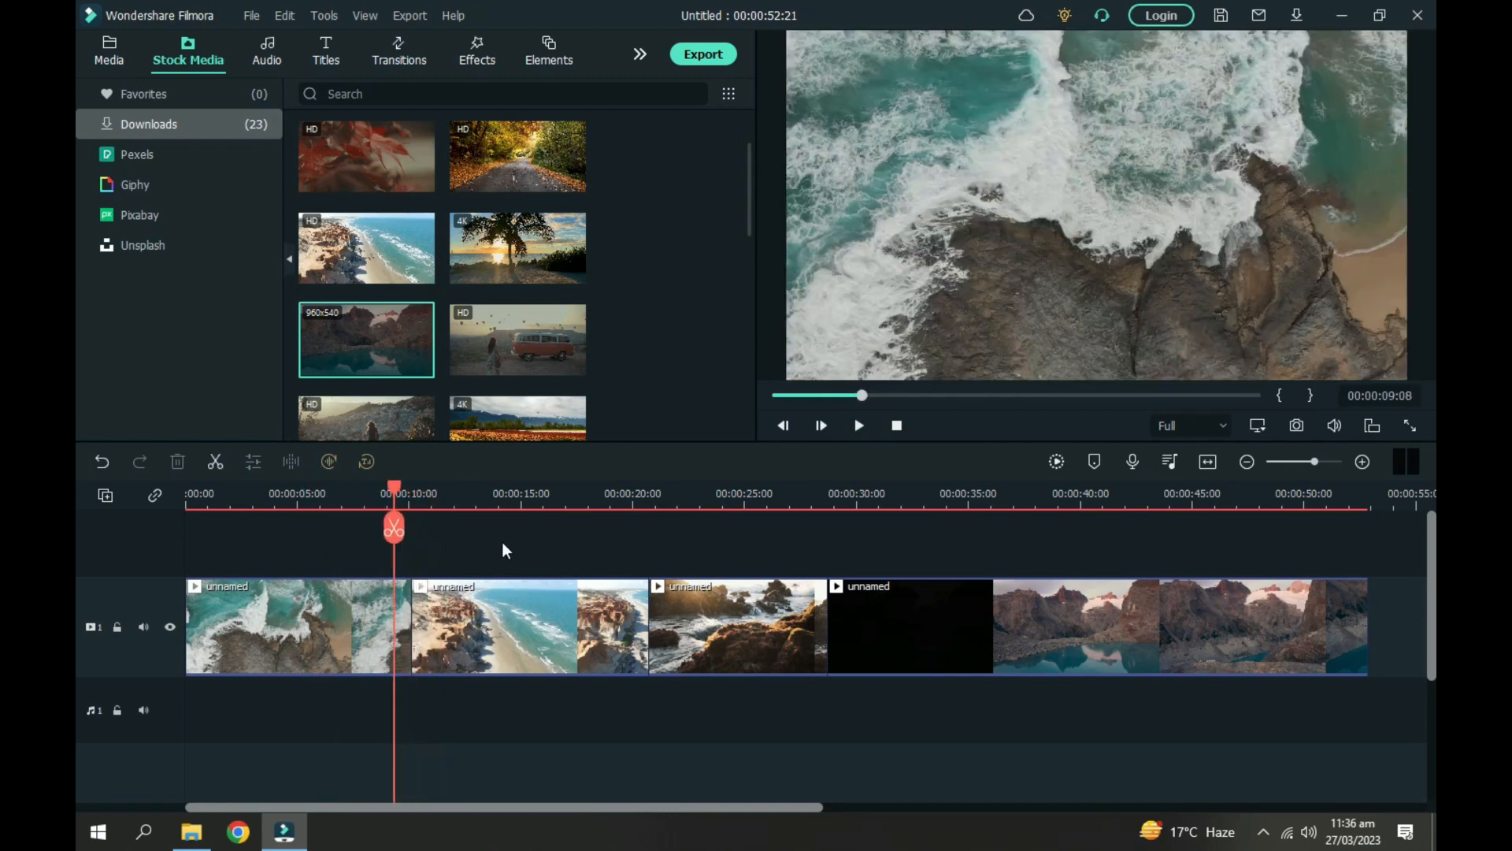
left_click_drag(584, 505, 502, 510)
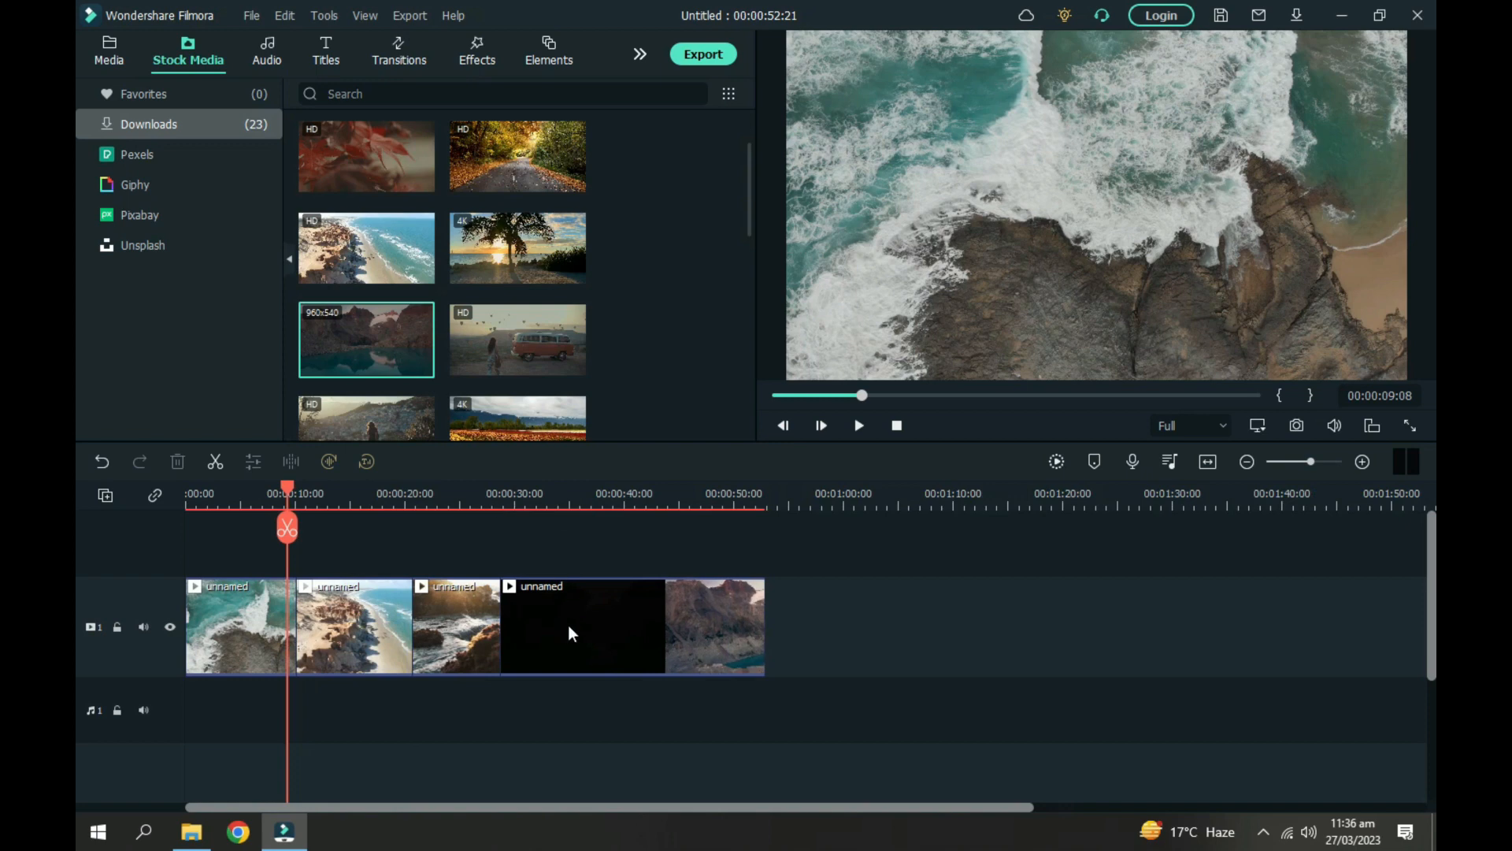
left_click_drag(290, 490, 277, 489)
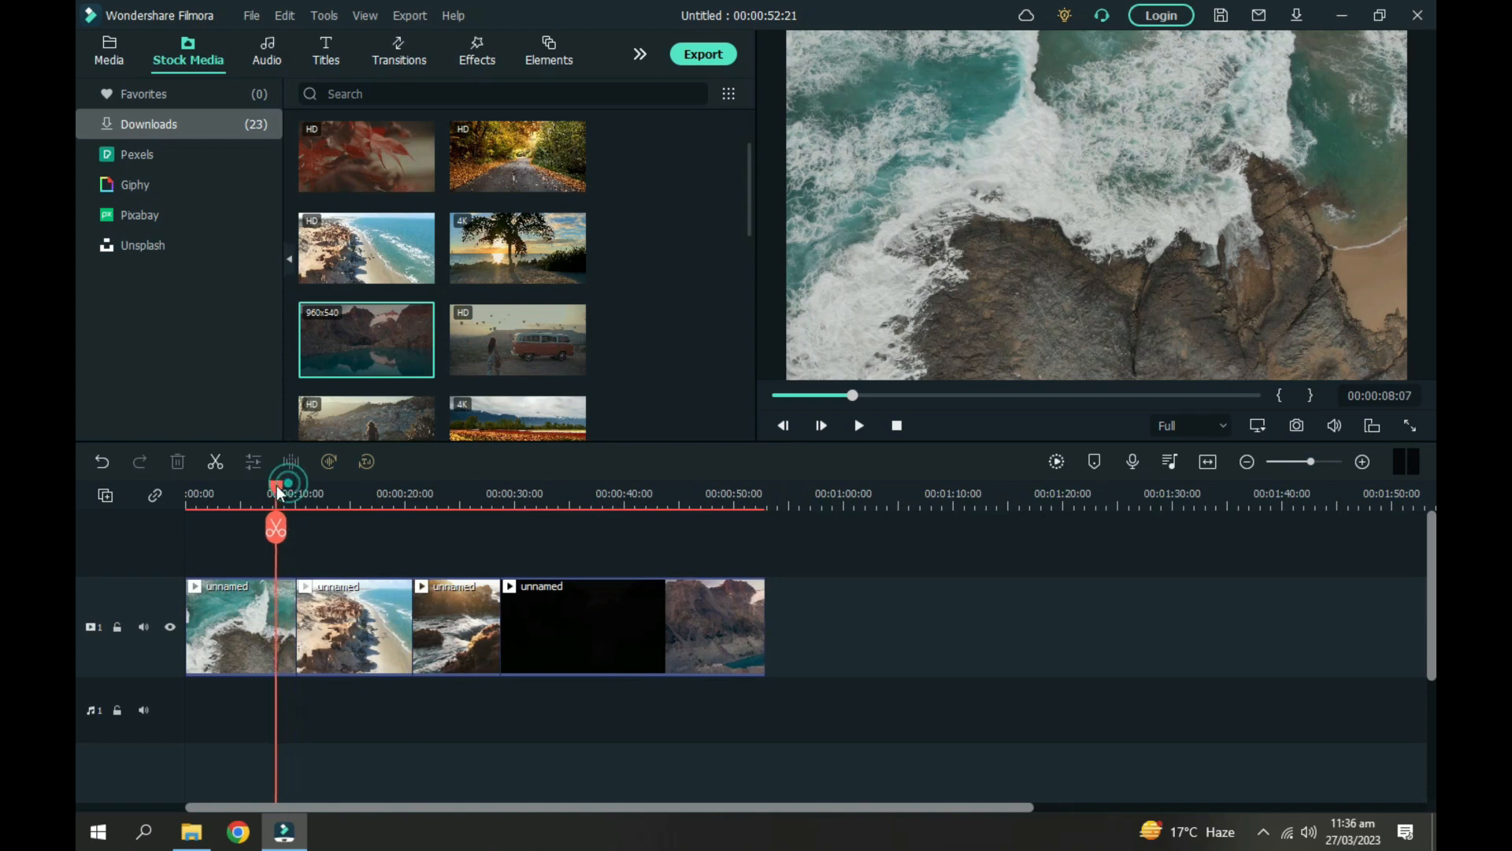
Apply the Linear 14 transition between the ocean waves and beach cliffs clips, and play it back
left_click(400, 49)
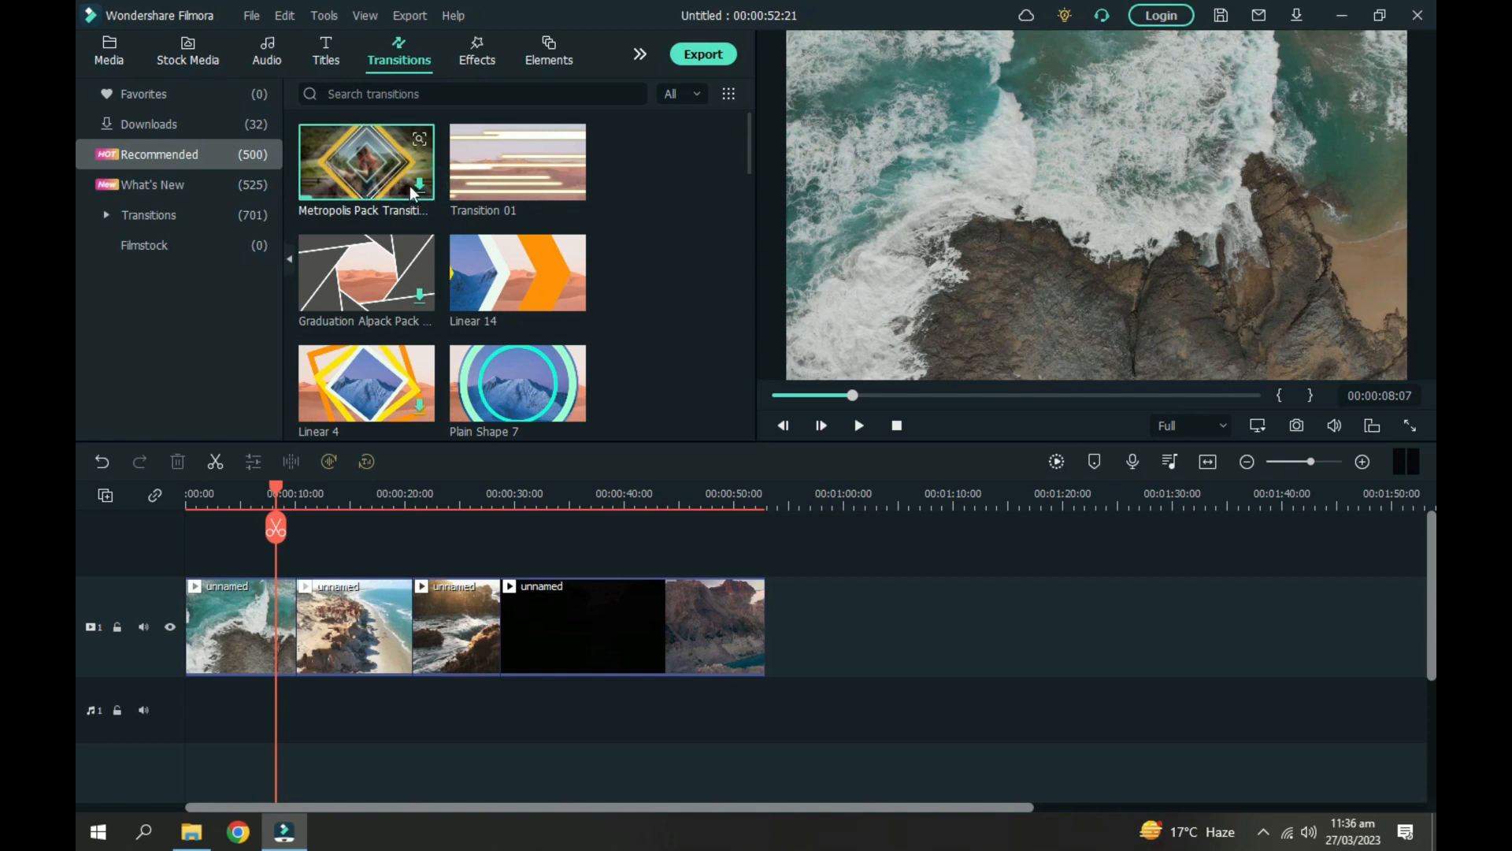
left_click(505, 263)
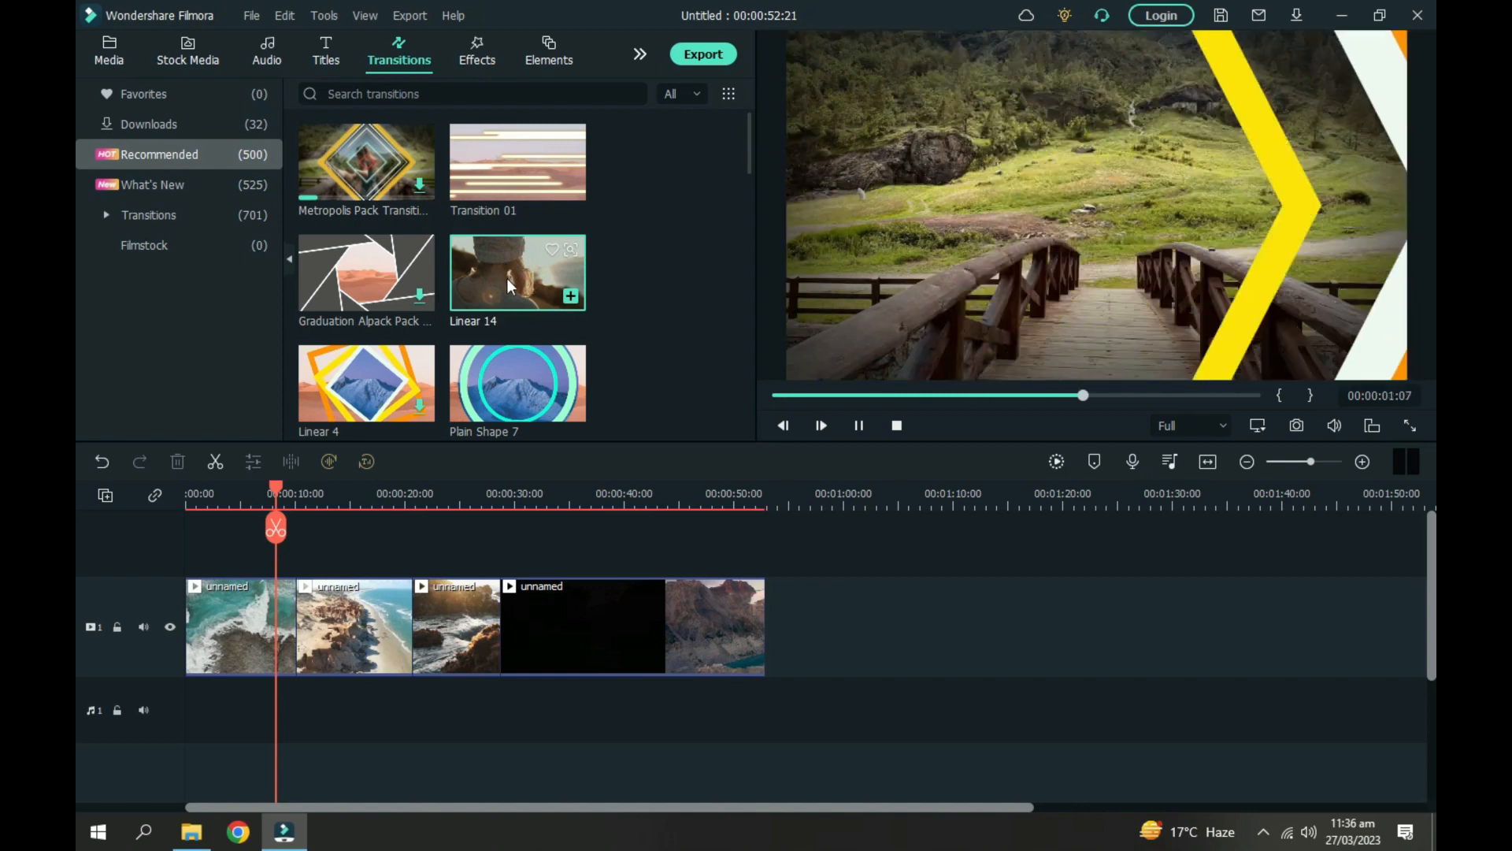
left_click_drag(513, 257, 288, 613)
left_click(270, 494)
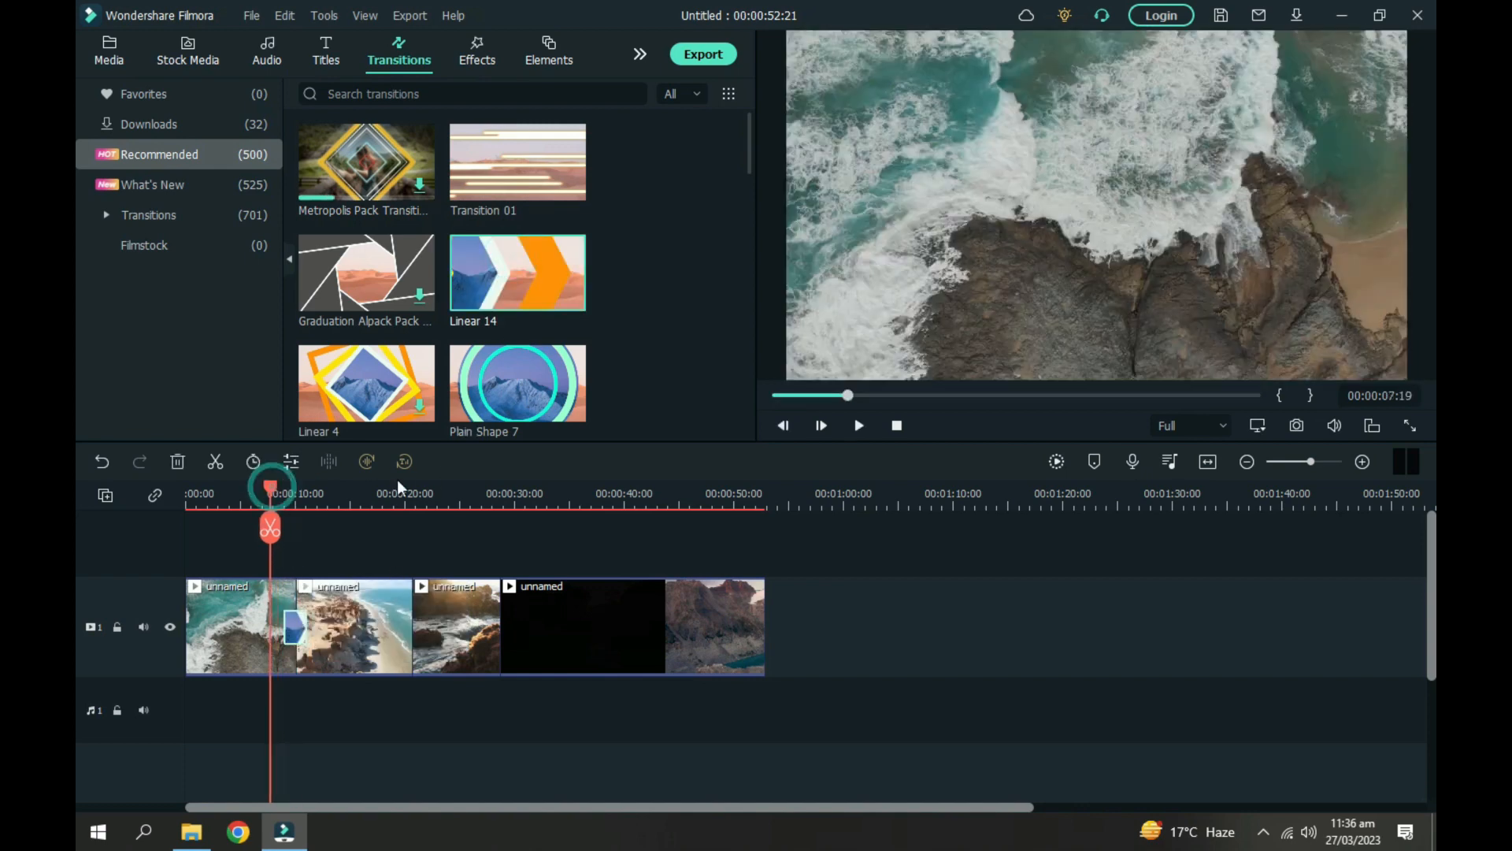
key("space")
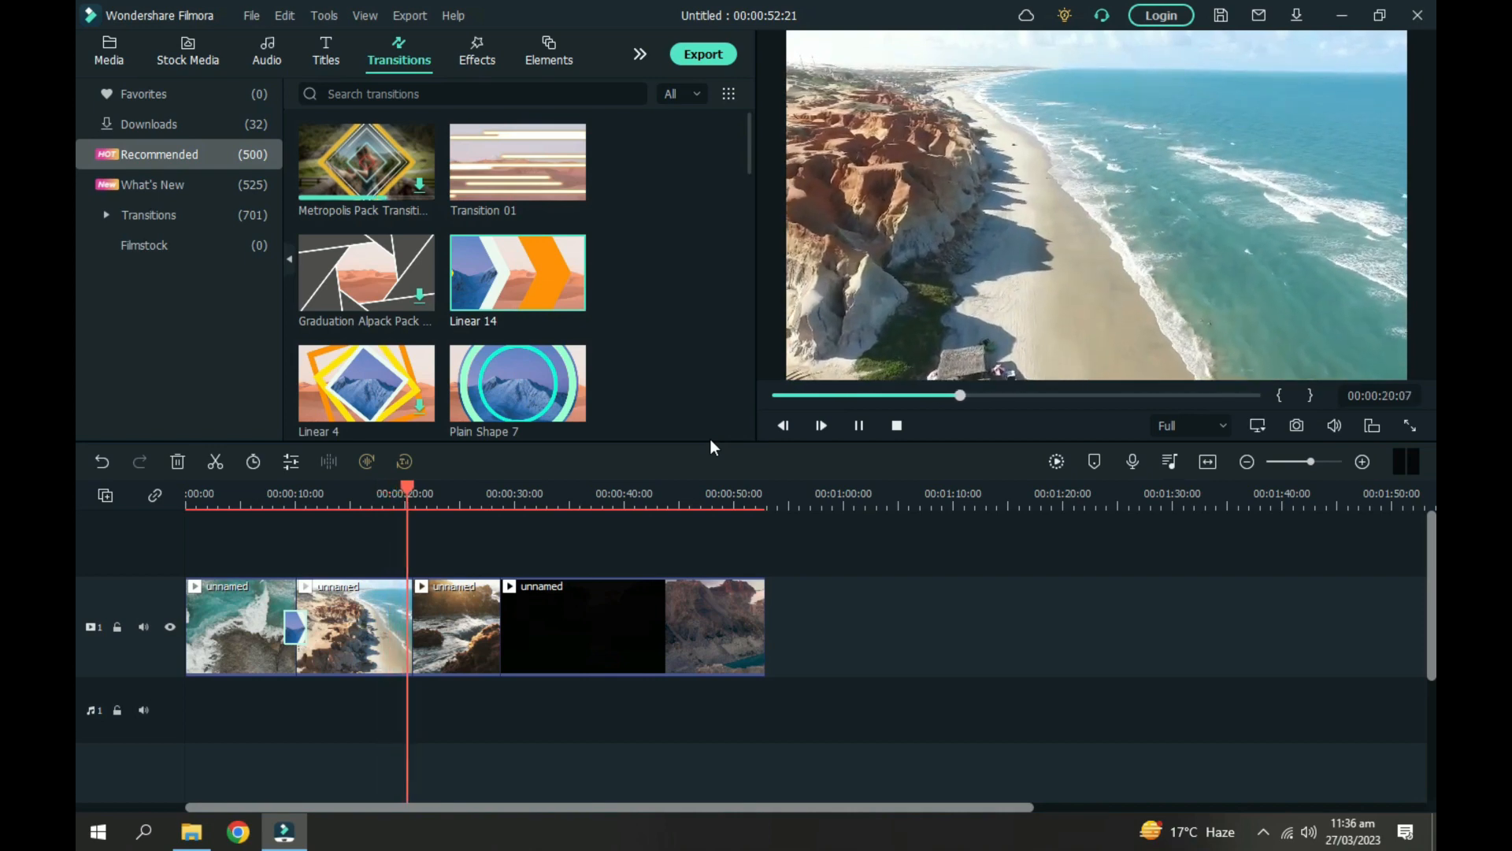
key("space")
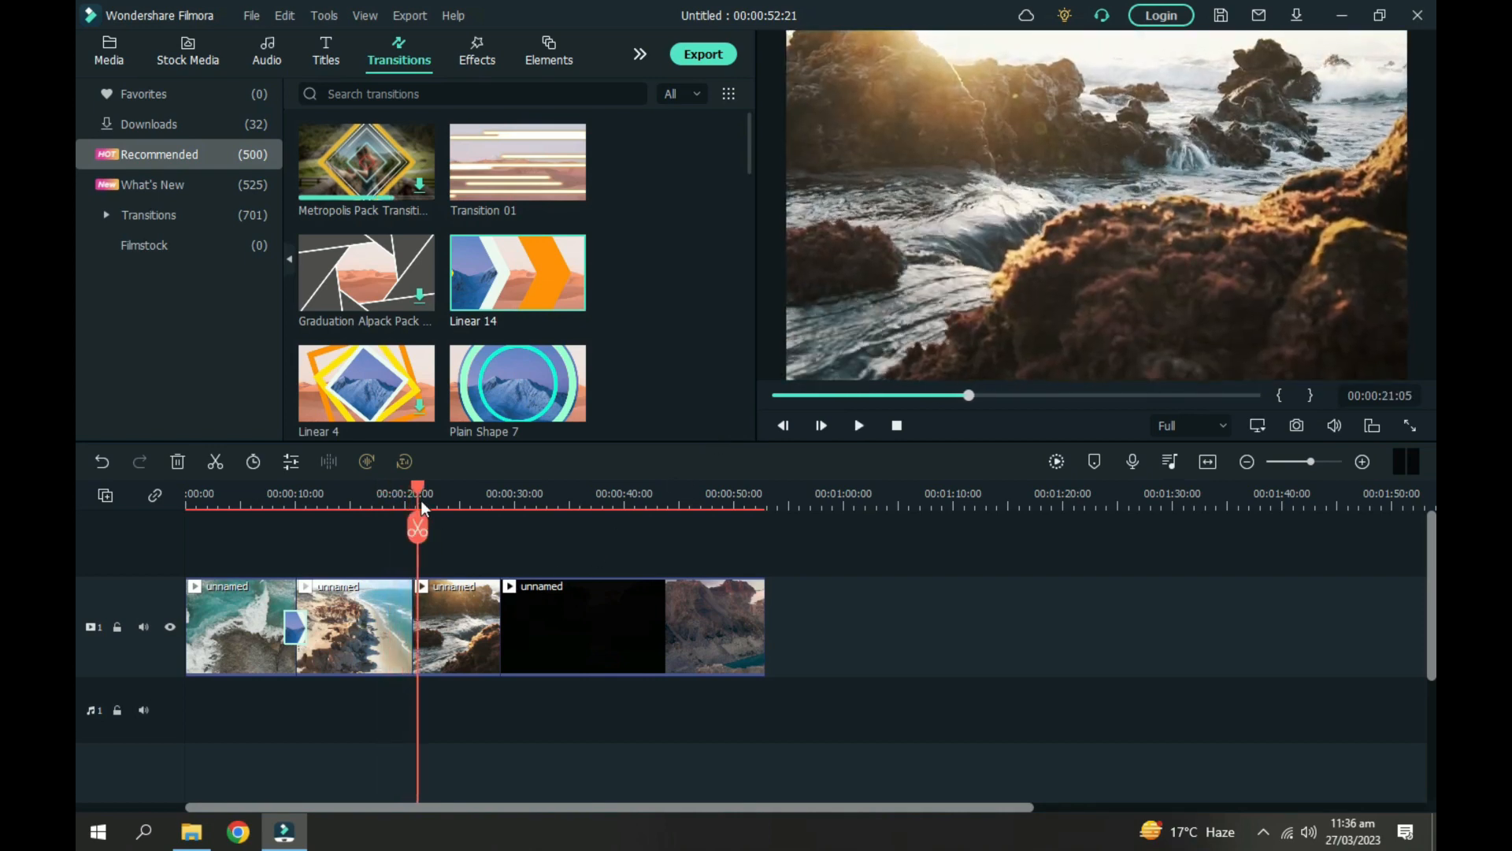
Apply the Plain Shape 7 transition between the beach cliffs and rocky shore clips, and play it back
left_click_drag(427, 487, 397, 520)
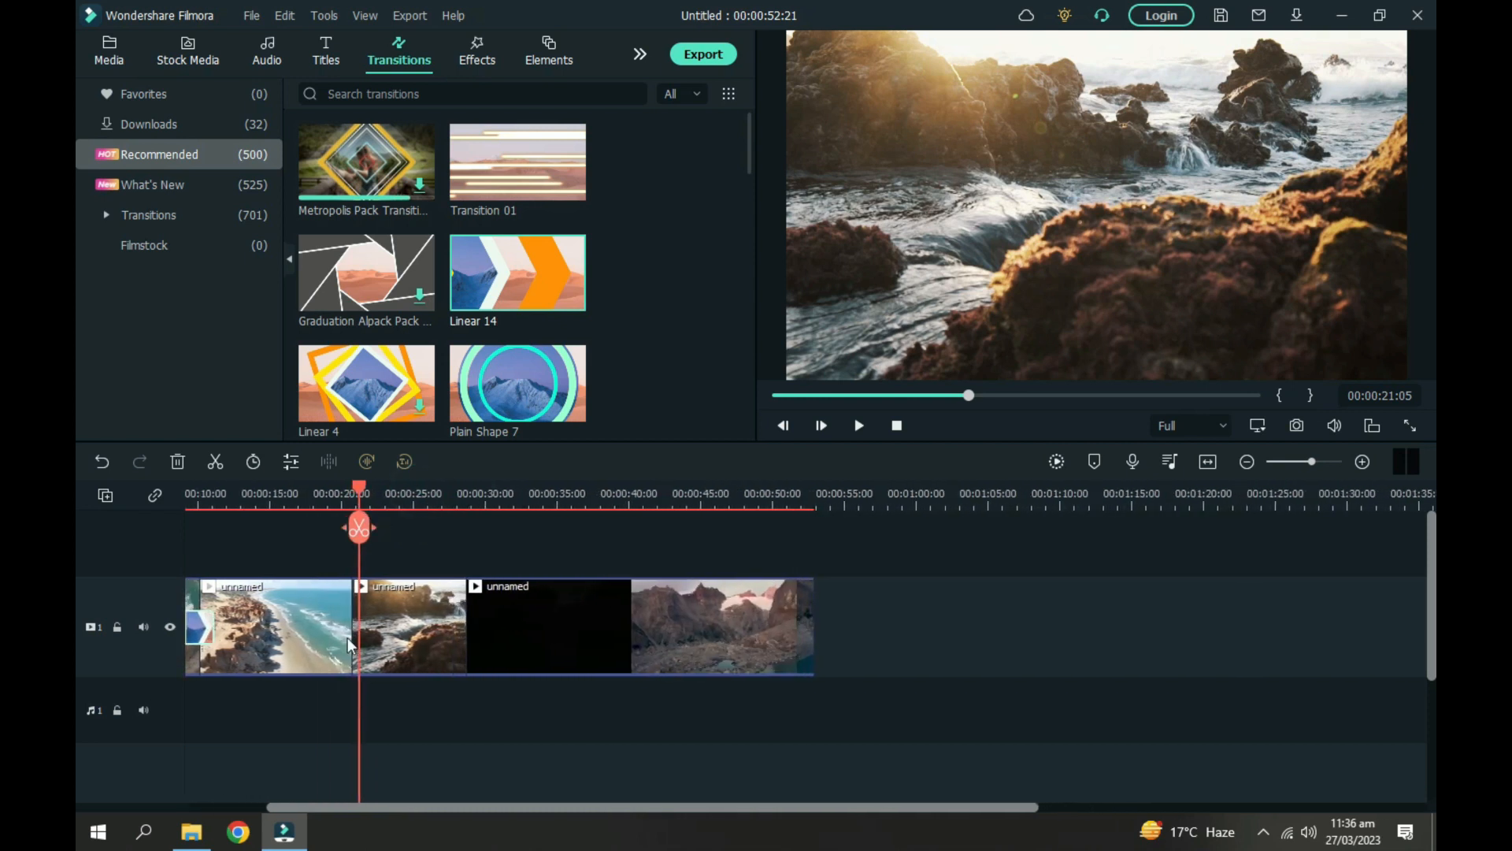
left_click_drag(317, 800, 199, 805)
left_click_drag(483, 488, 454, 490)
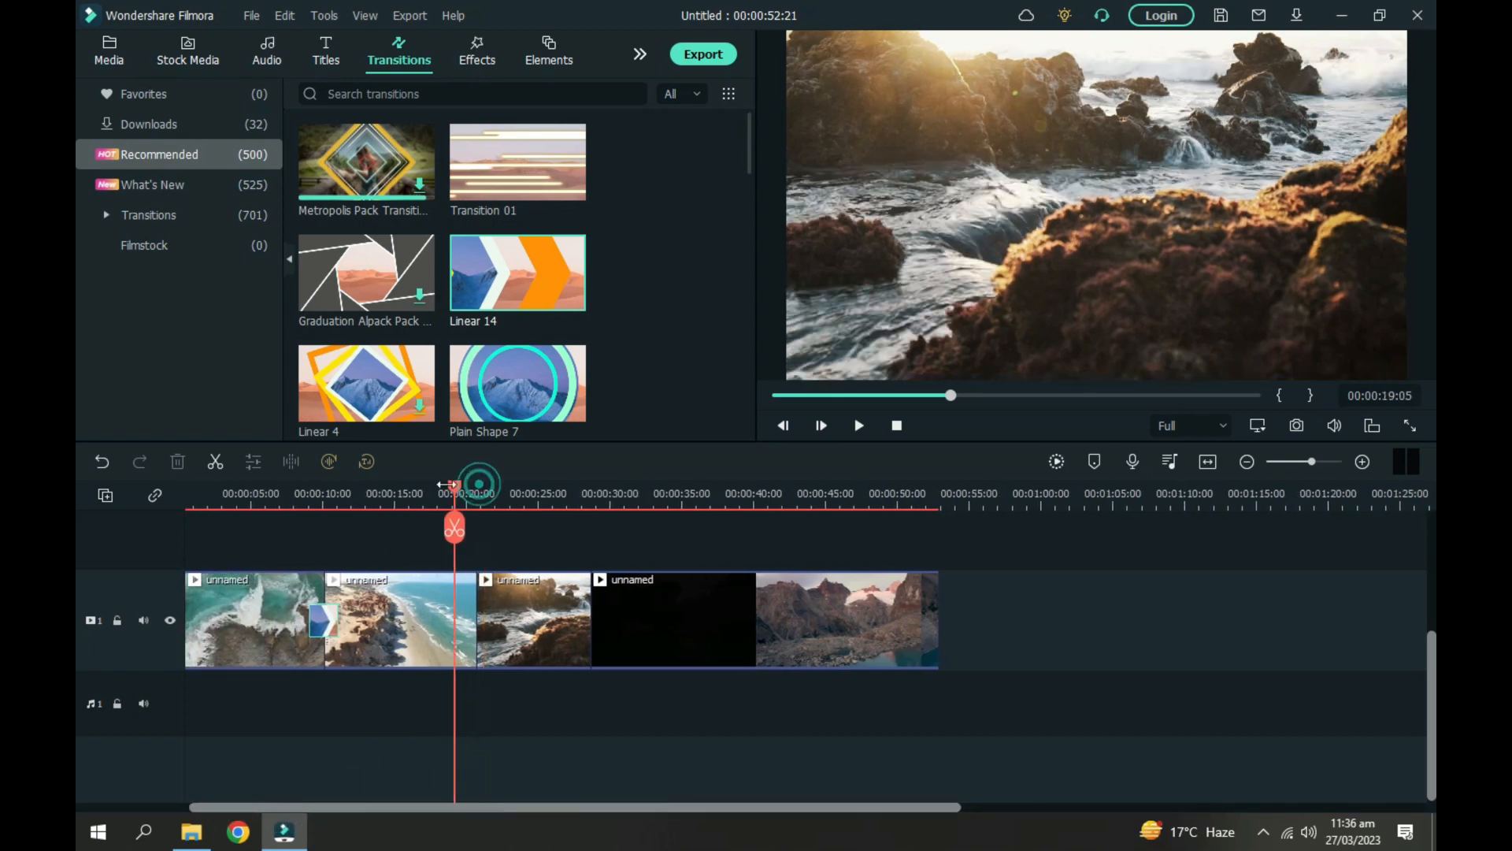
left_click_drag(506, 384, 468, 581)
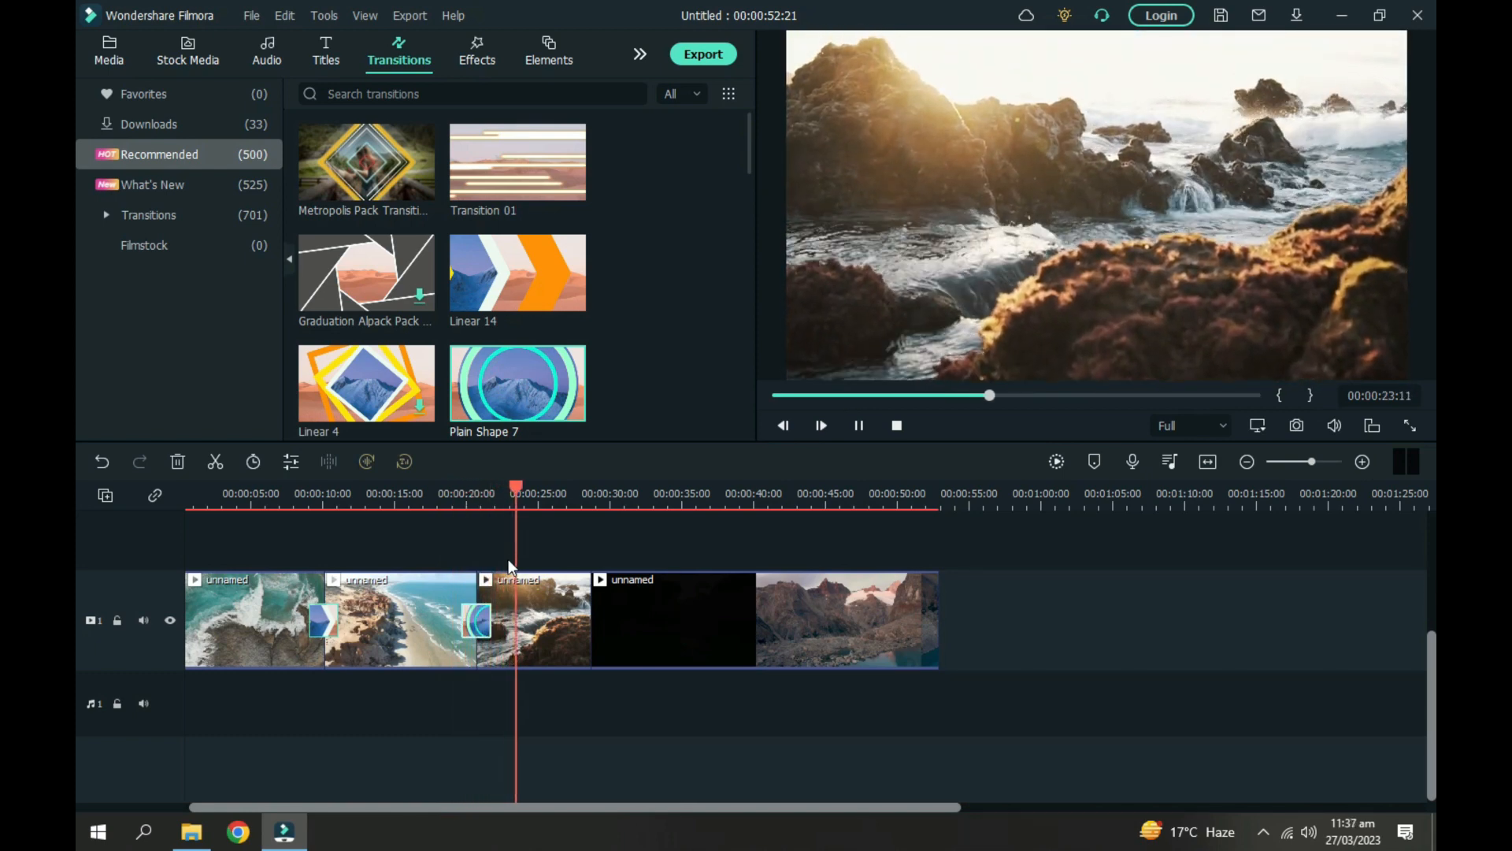
key("space")
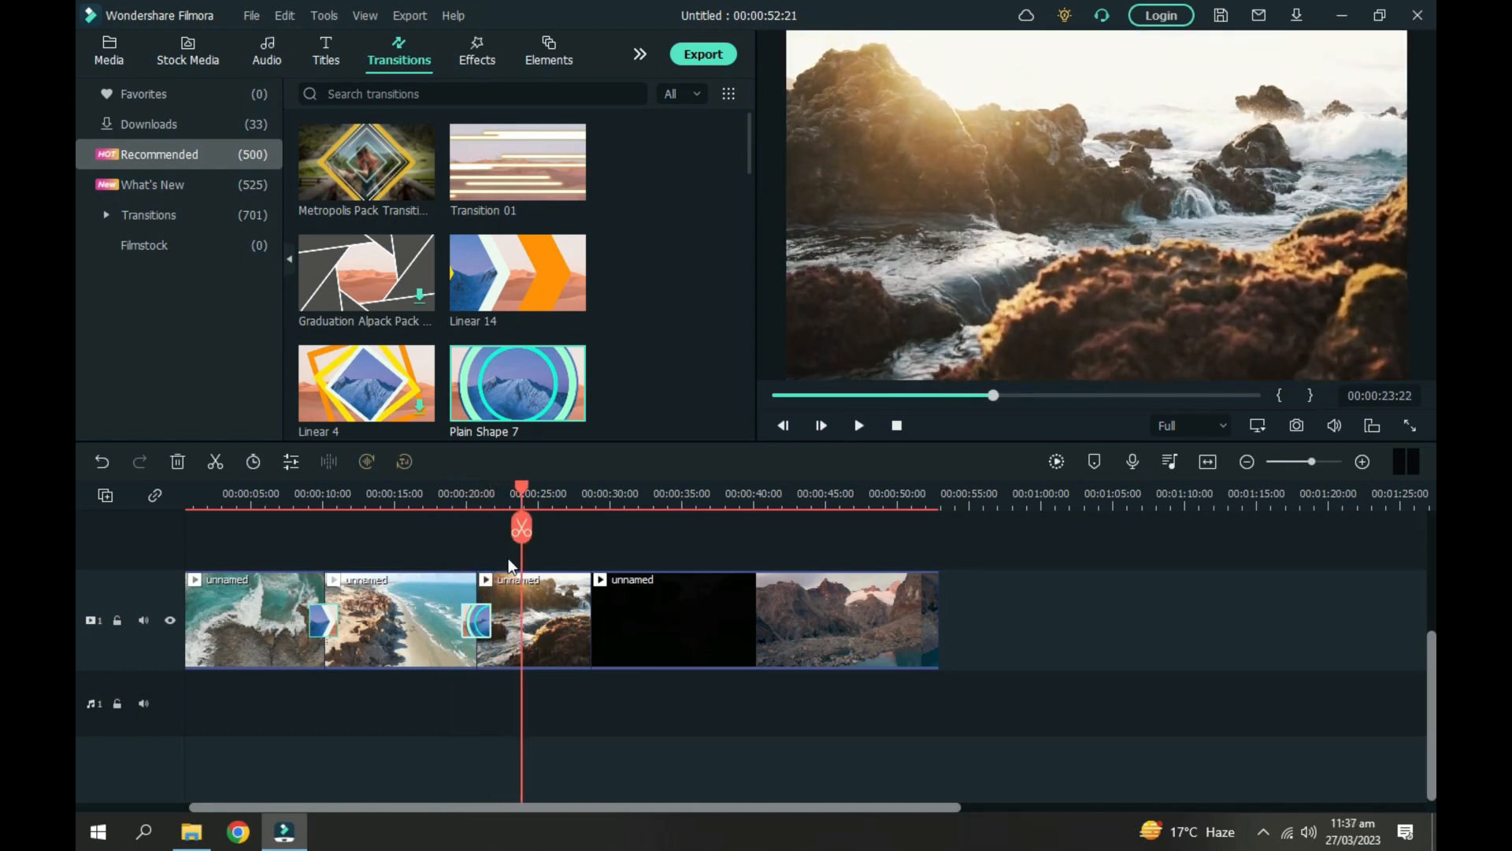
Set the transition between the beach cliffs and rocky shore clips to Prefix mode, and play it back
double_click(473, 628)
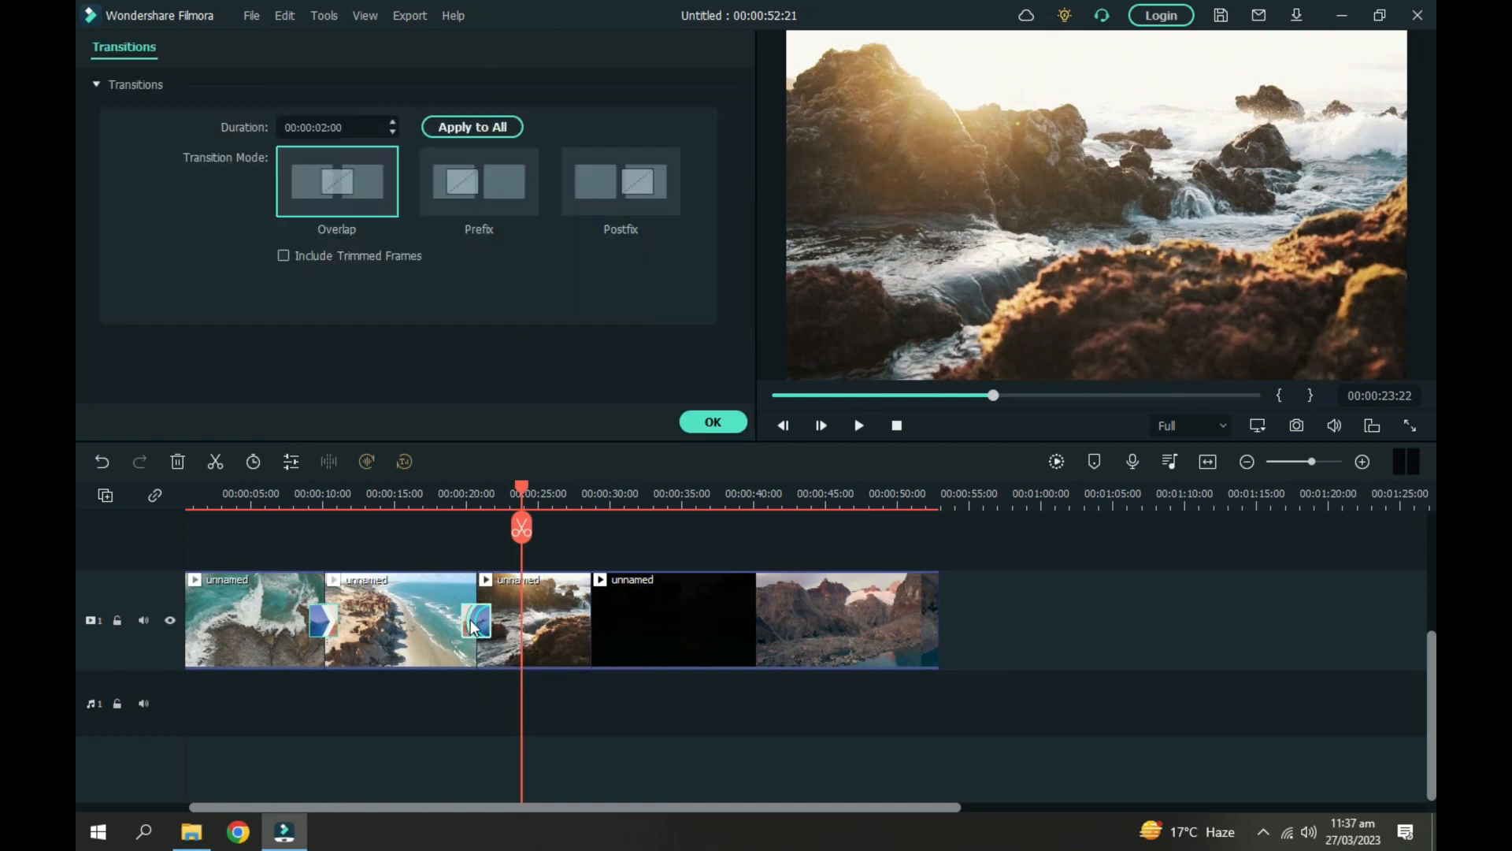
left_click(475, 185)
left_click(711, 419)
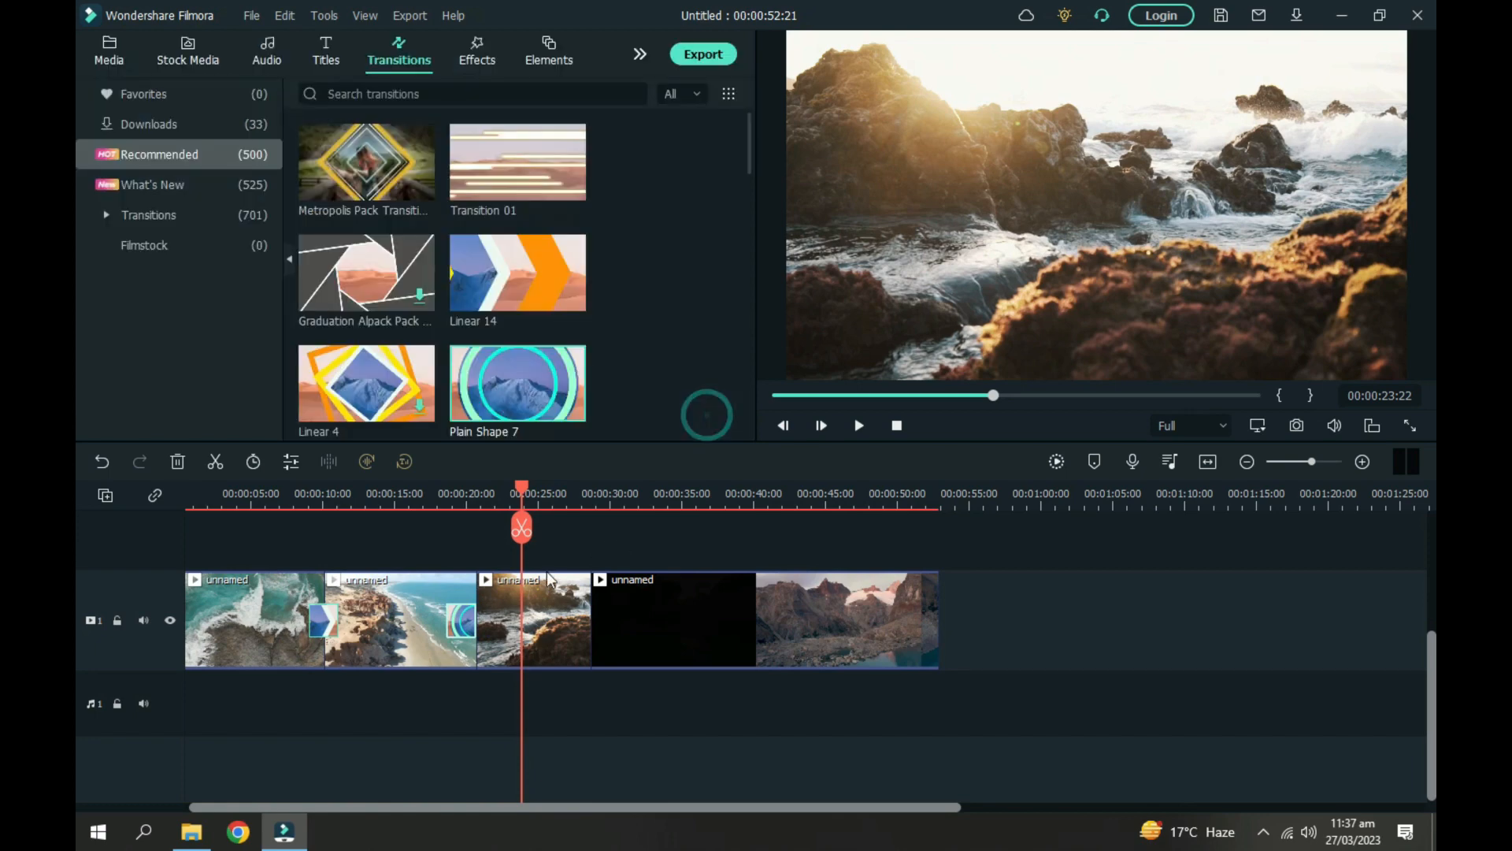
left_click_drag(508, 488, 418, 492)
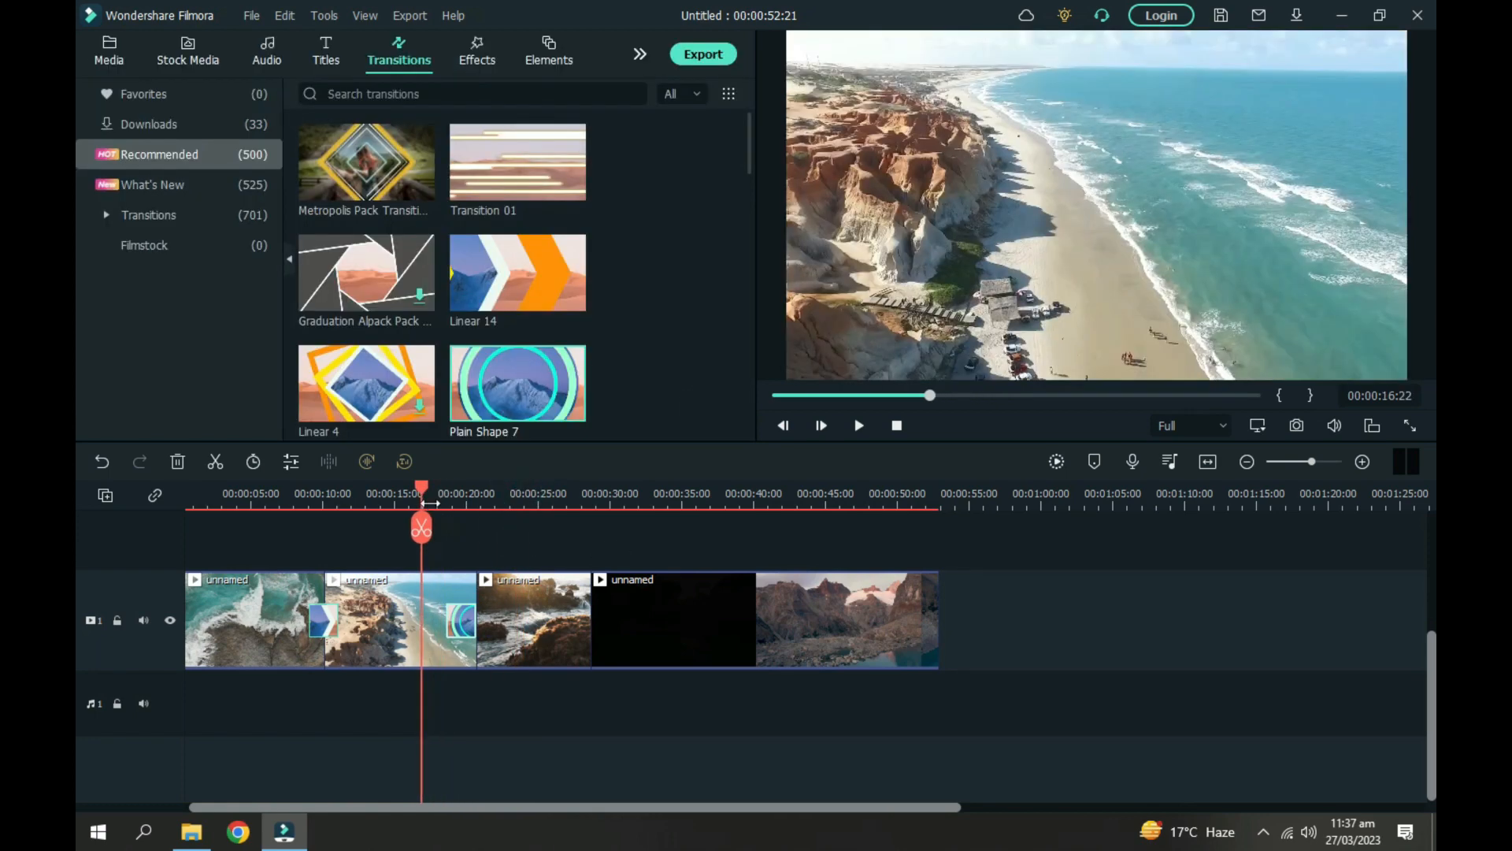
key("space")
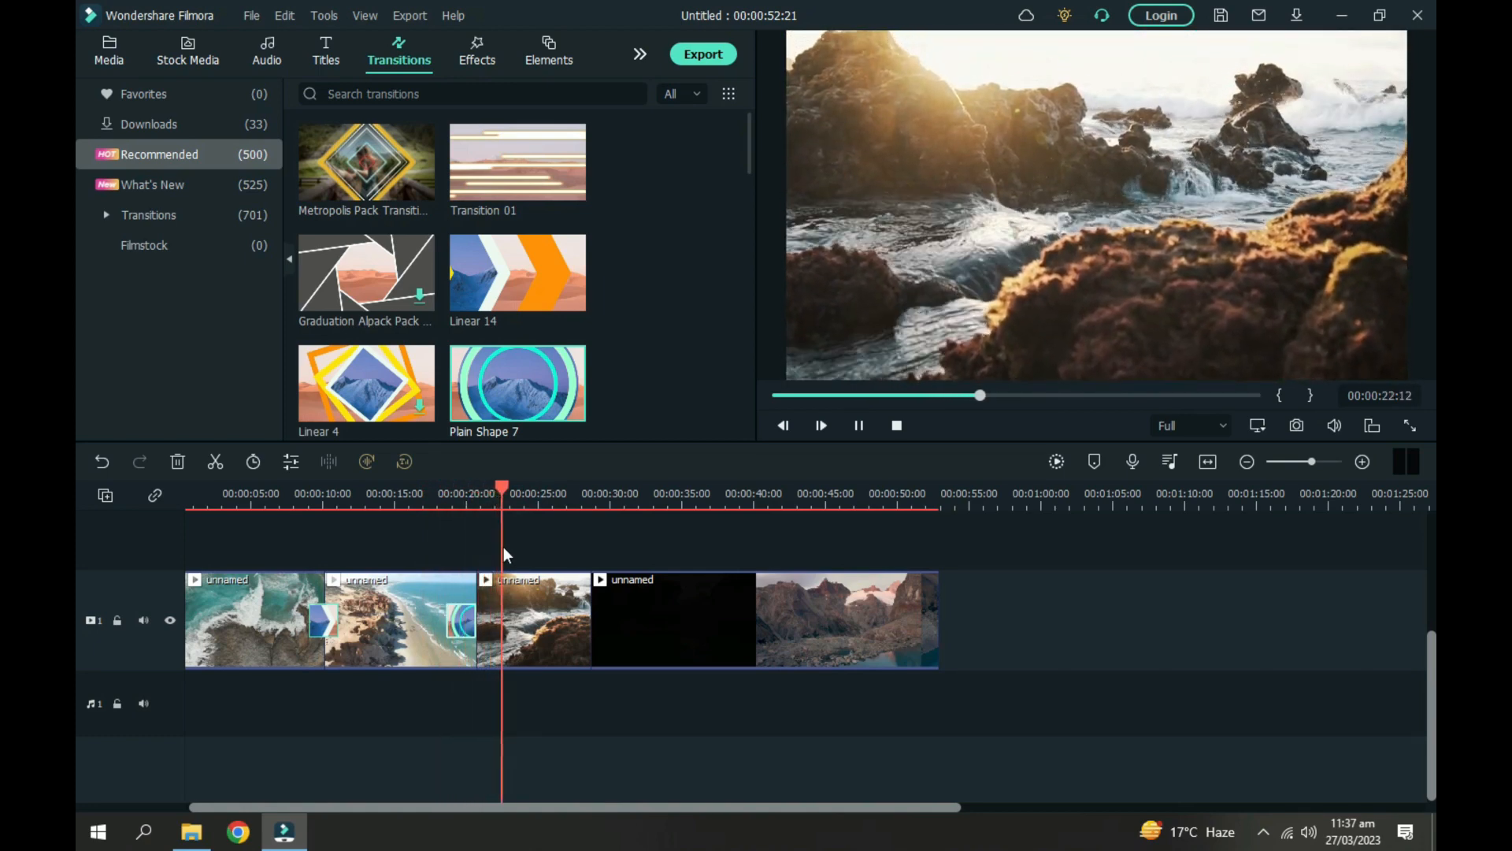
Replace the Plain Shape 7 transition before the rocky shore clip with Transition 01, and play it back
right_click(465, 618)
left_click(504, 699)
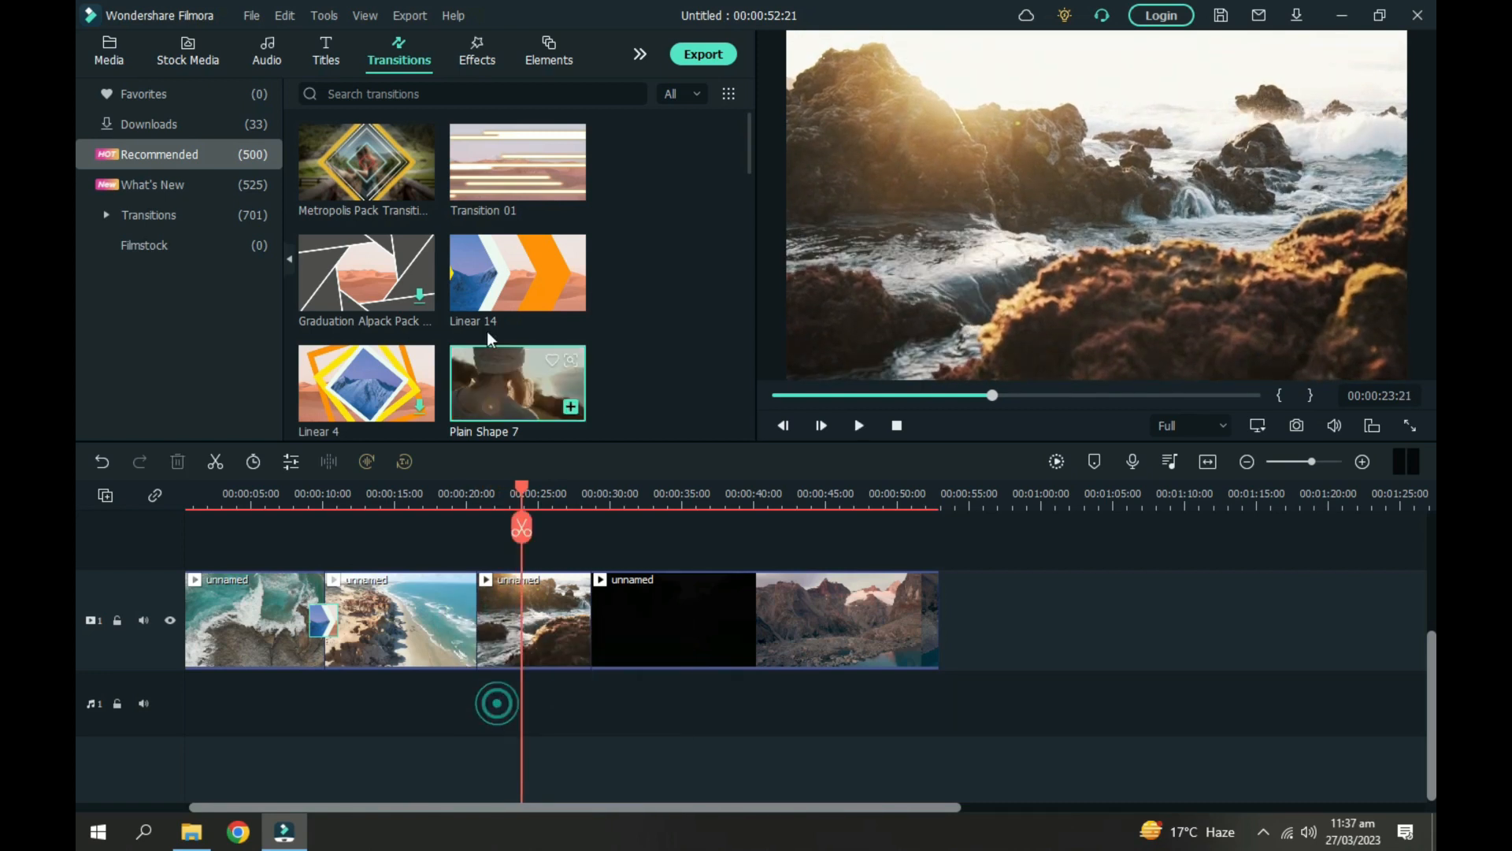
left_click_drag(495, 163, 463, 611)
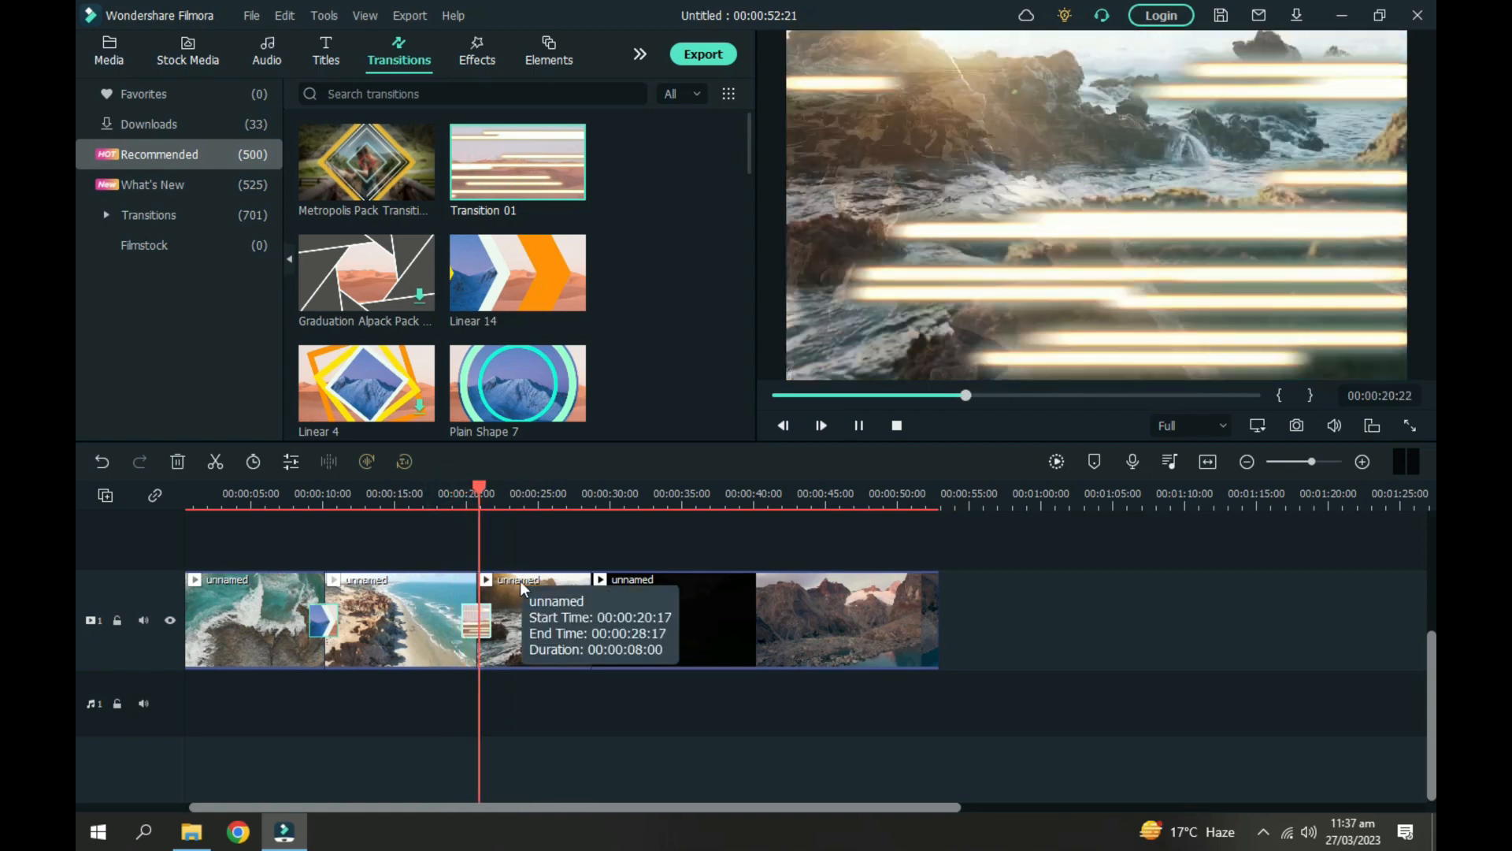
Replace Transition 01 between the beach cliffs and rocky shore clips with the Metropolis Pack transition, and play it back
right_click(478, 623)
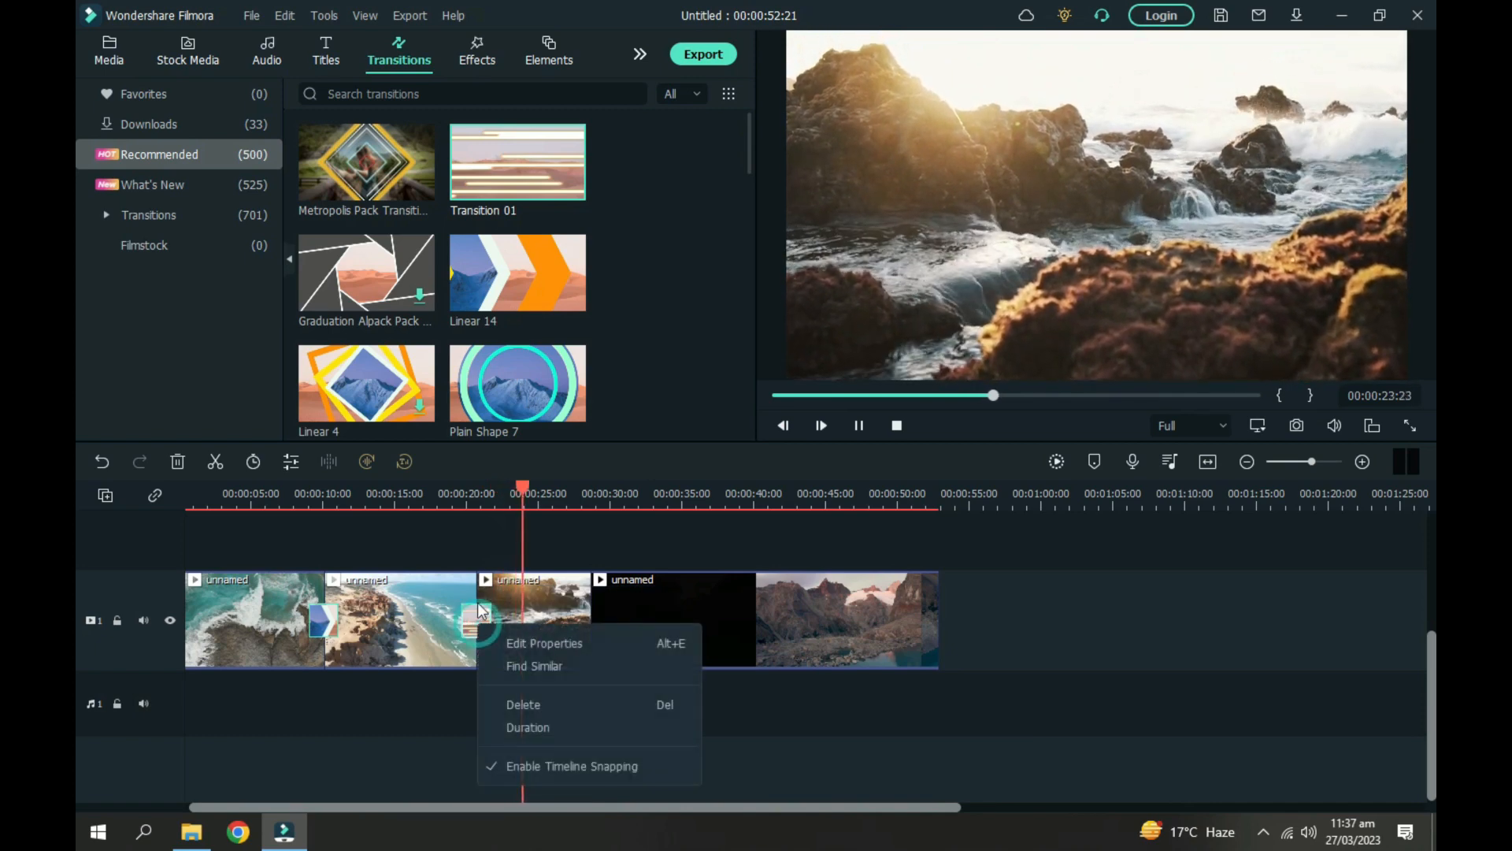
left_click(517, 709)
left_click(370, 174)
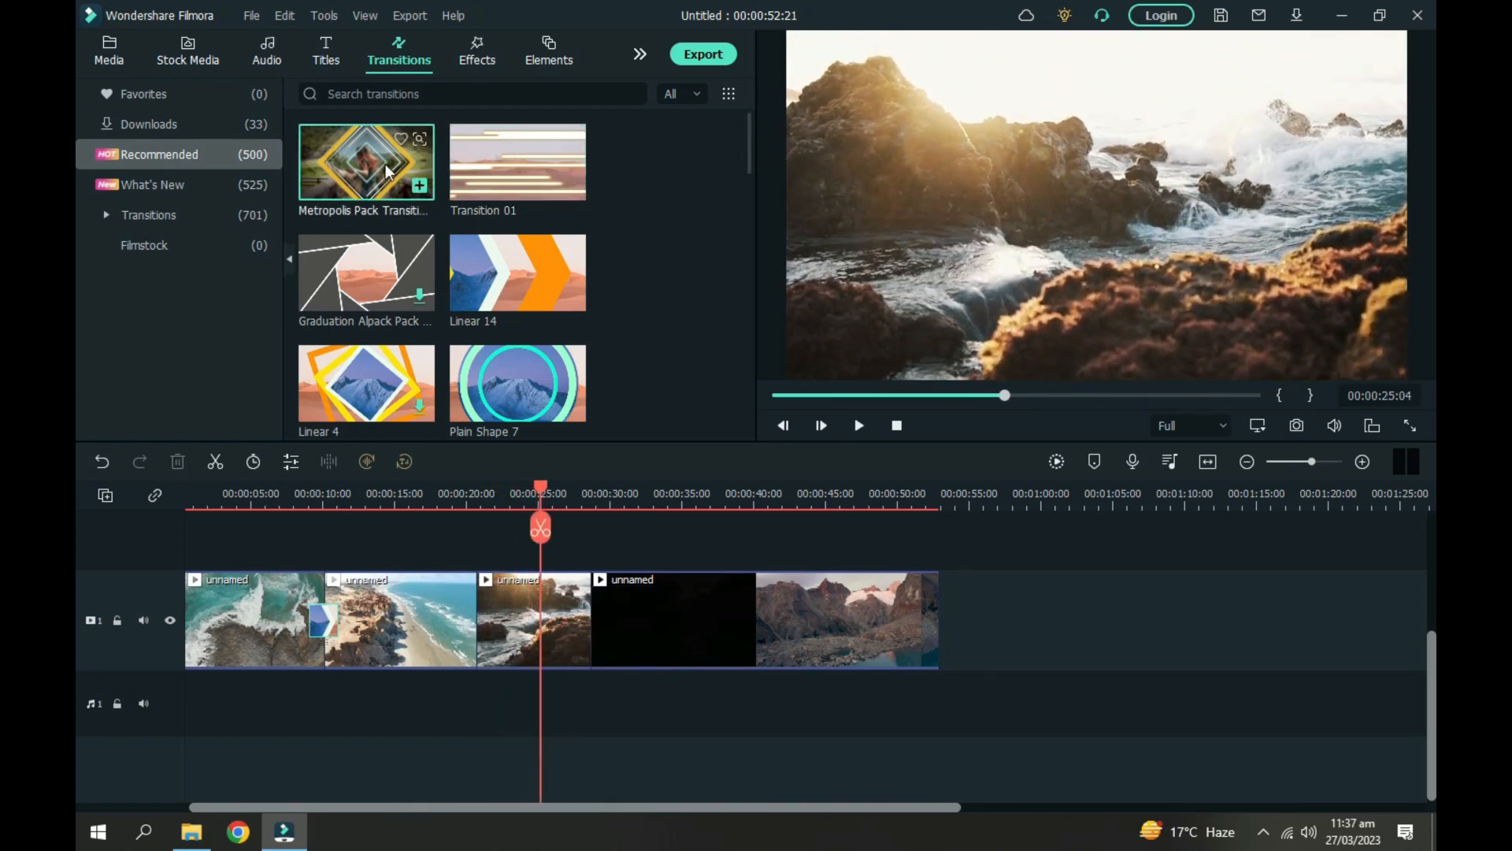
left_click_drag(370, 181, 470, 621)
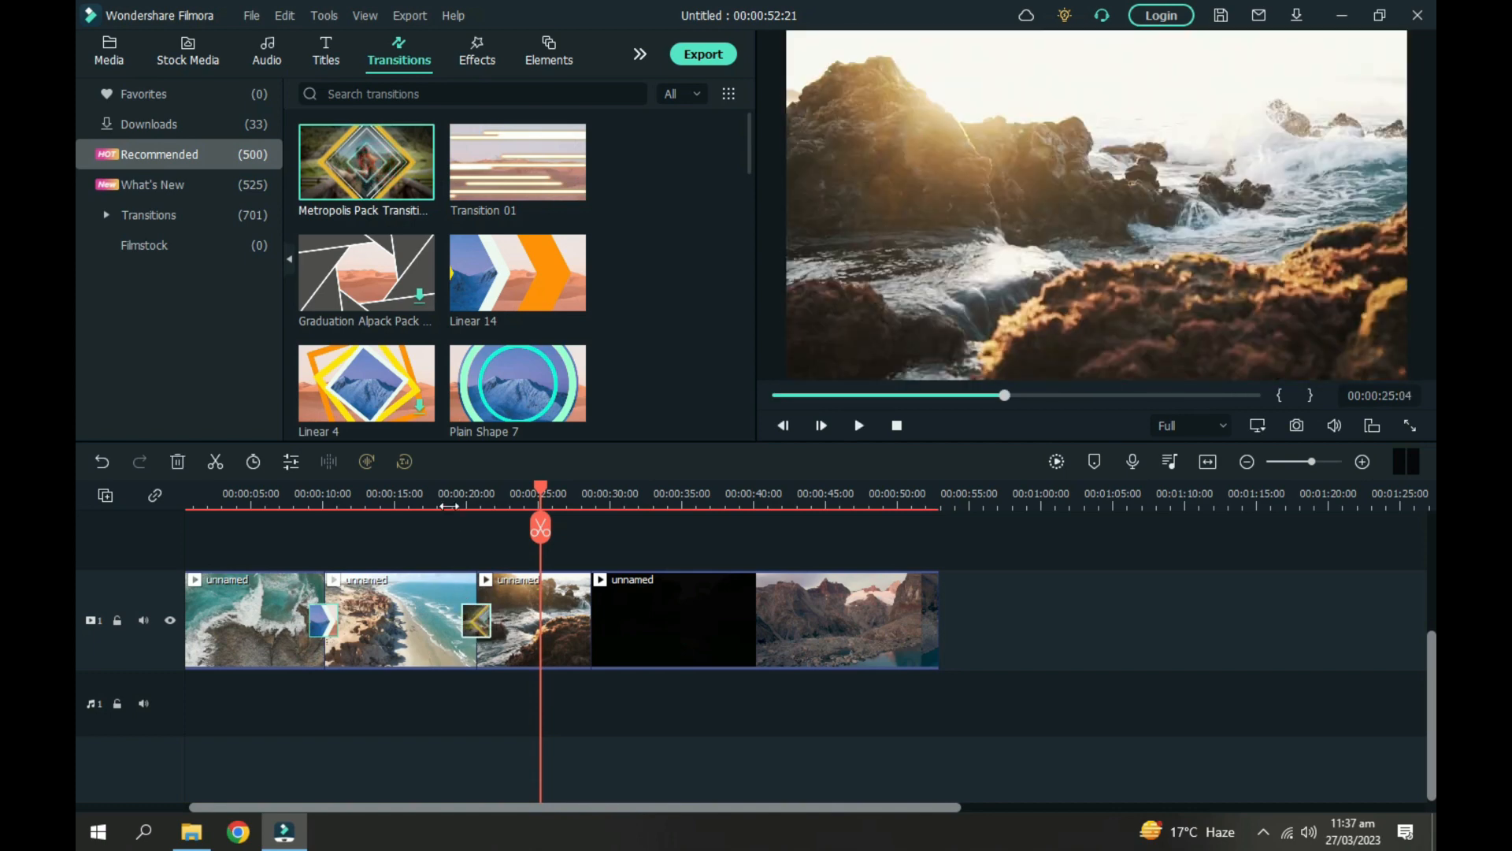
left_click_drag(466, 499, 459, 494)
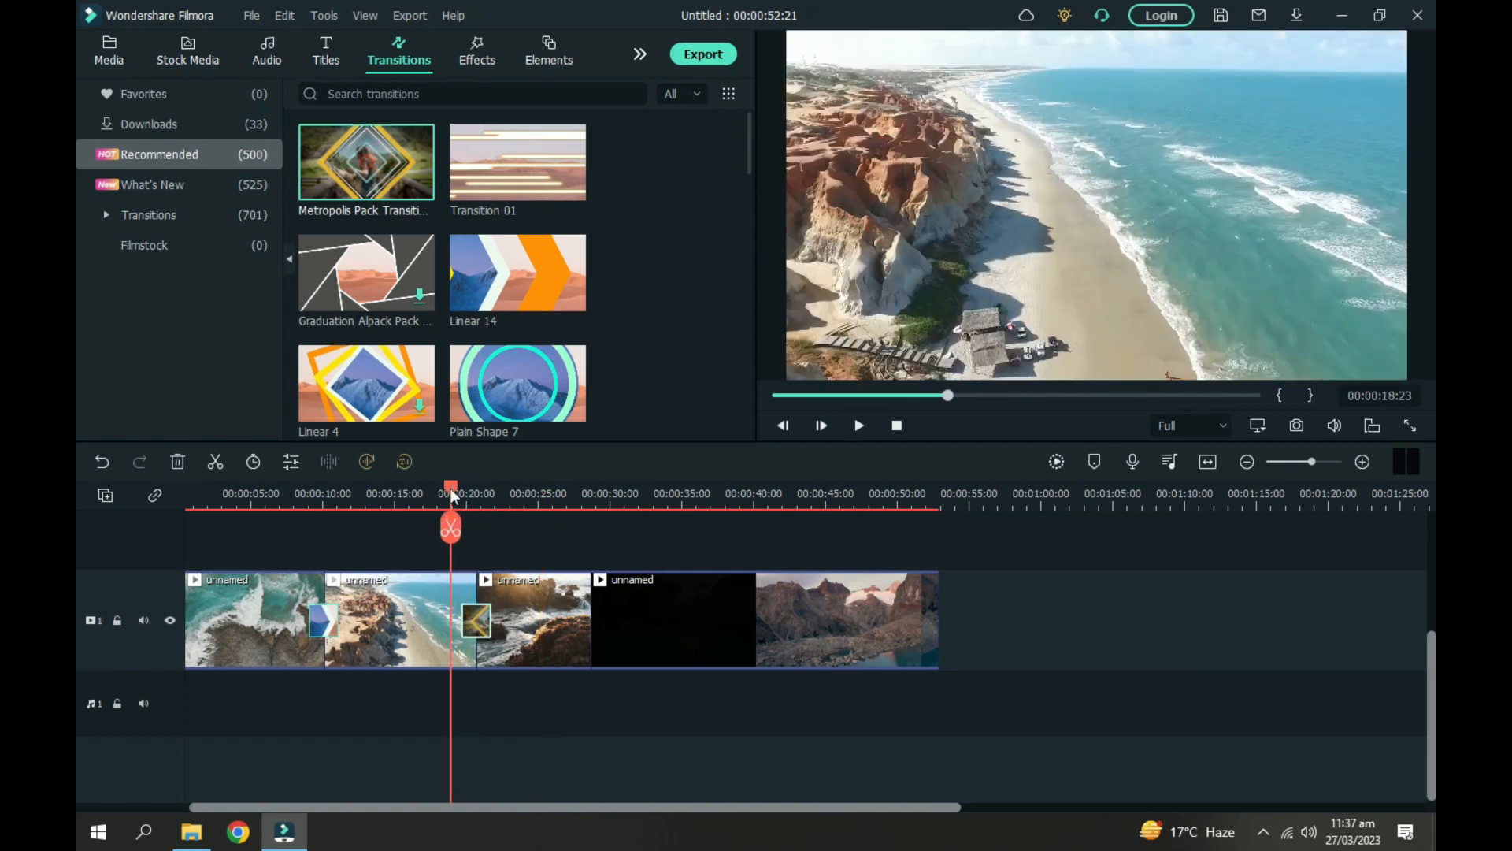
key("space")
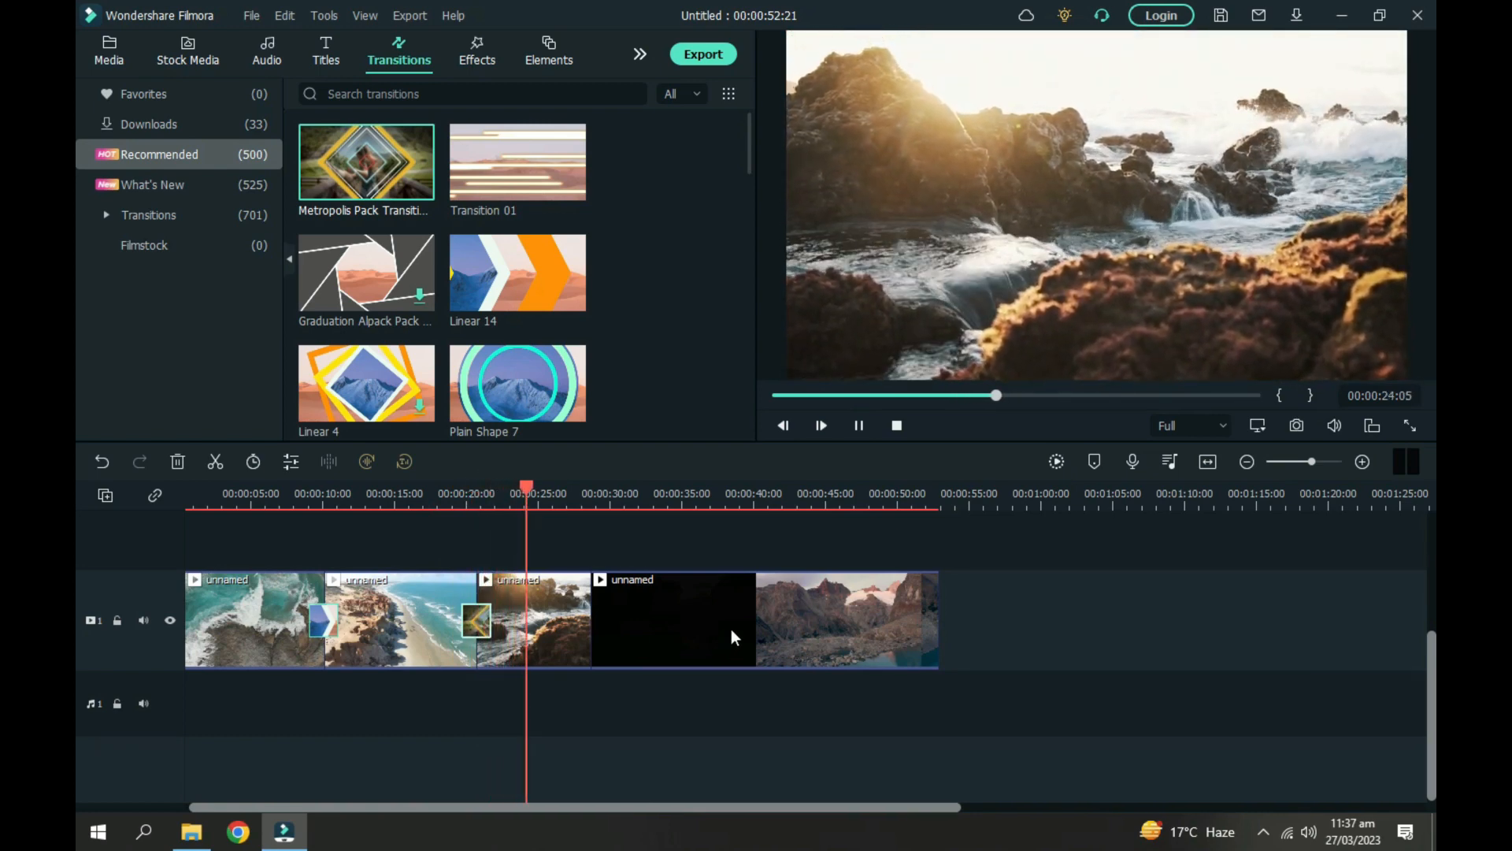
key("space")
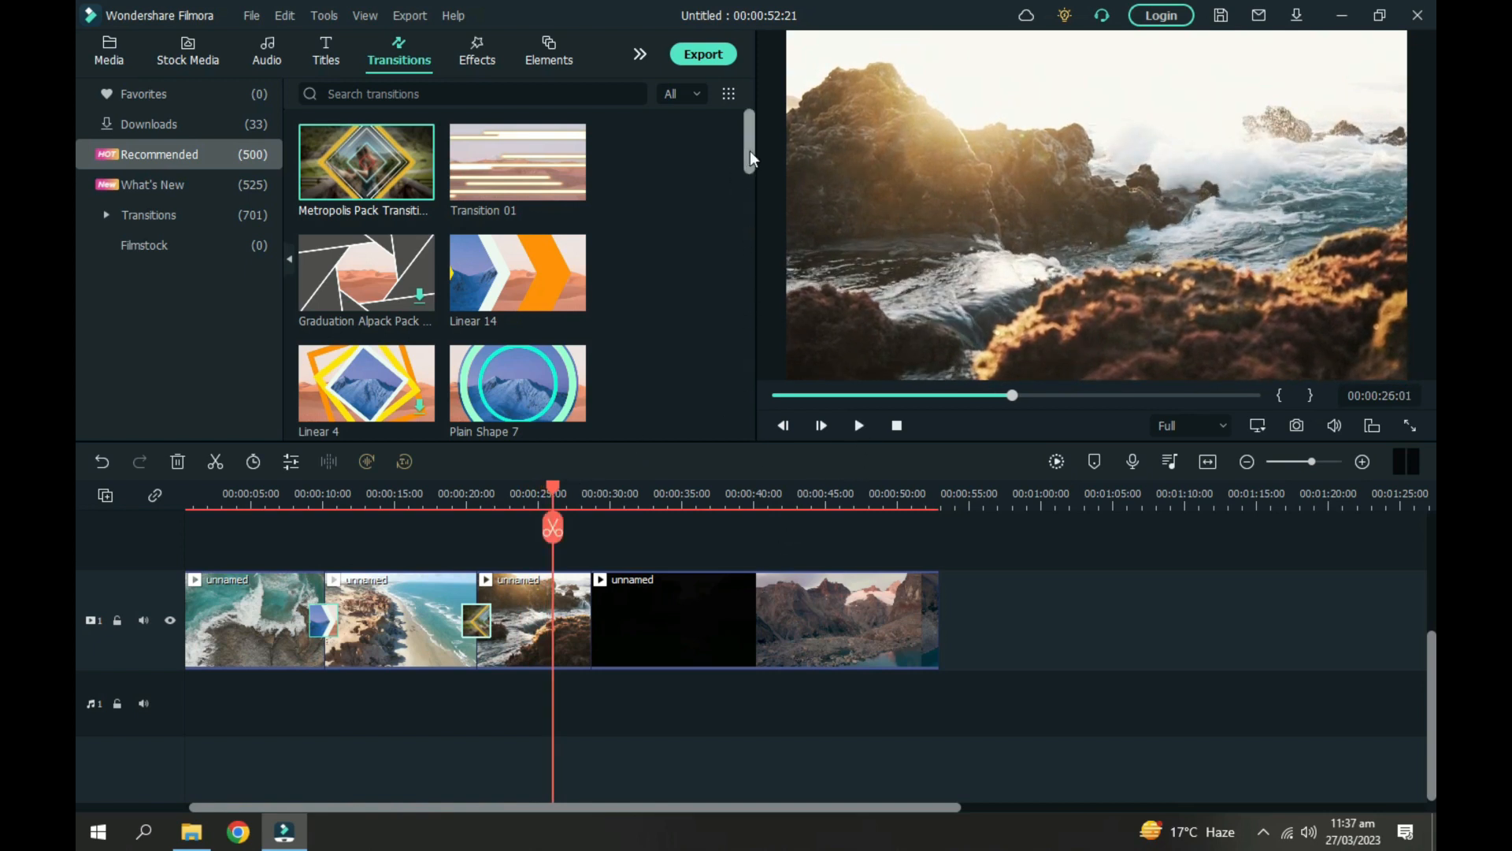
Apply the Fade transition between the rocky shore and mountain lake clips, and play it back
left_click_drag(750, 150, 764, 184)
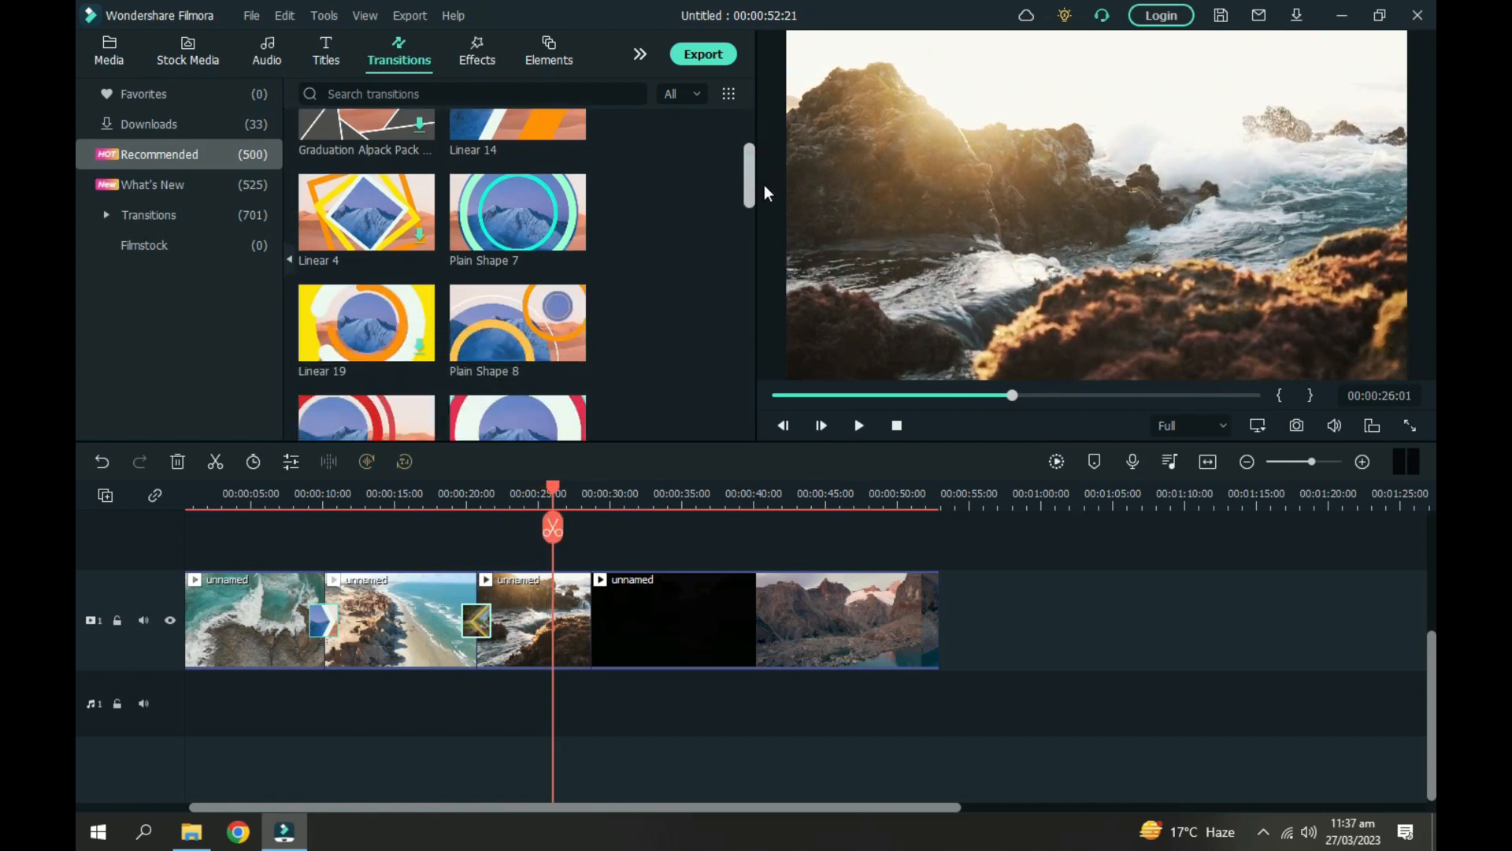
left_click(524, 326)
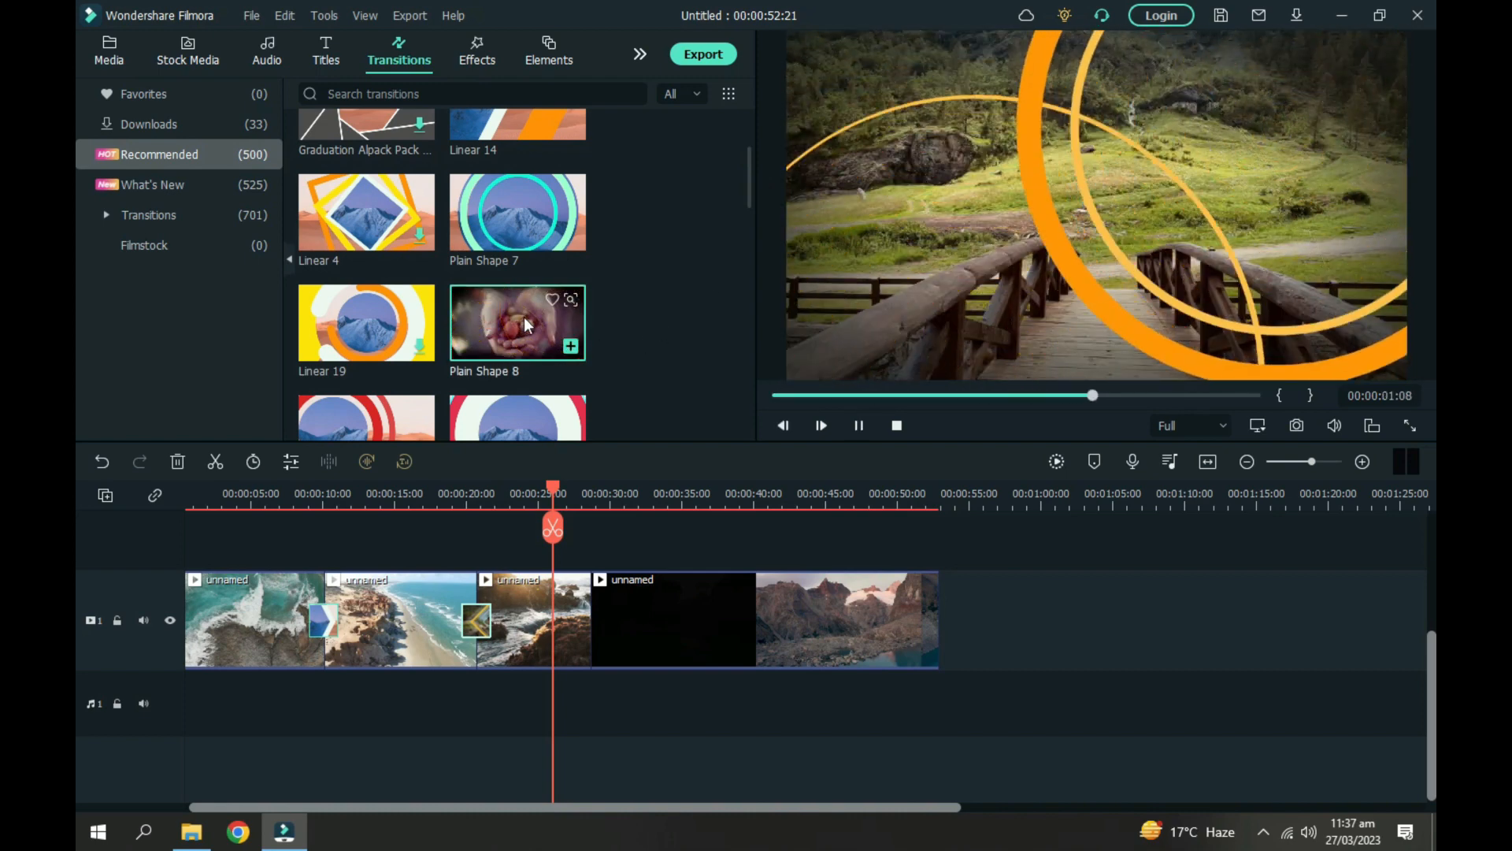
left_click_drag(748, 188, 772, 239)
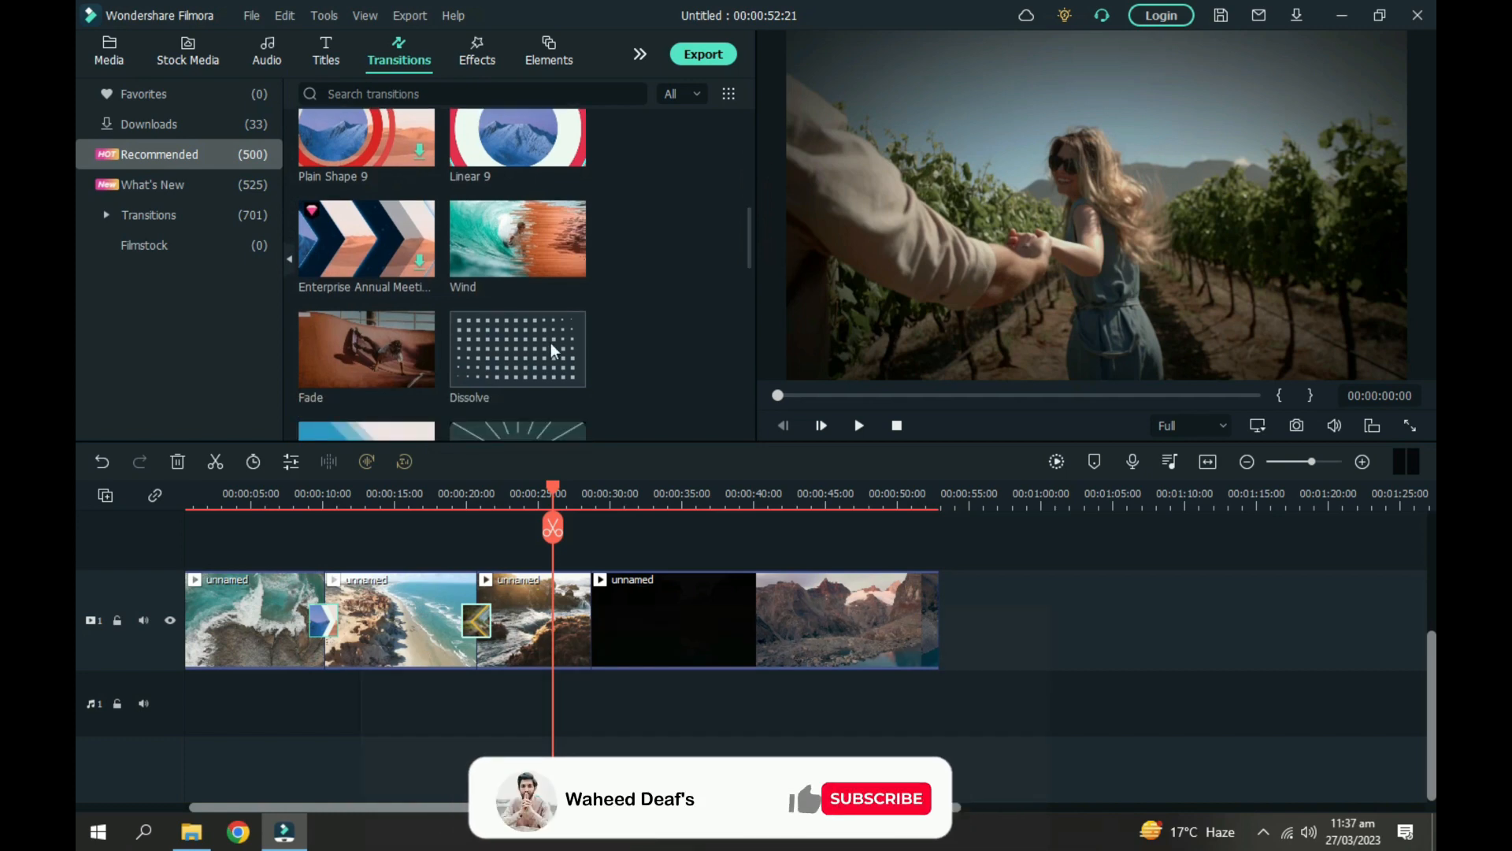
left_click(357, 347)
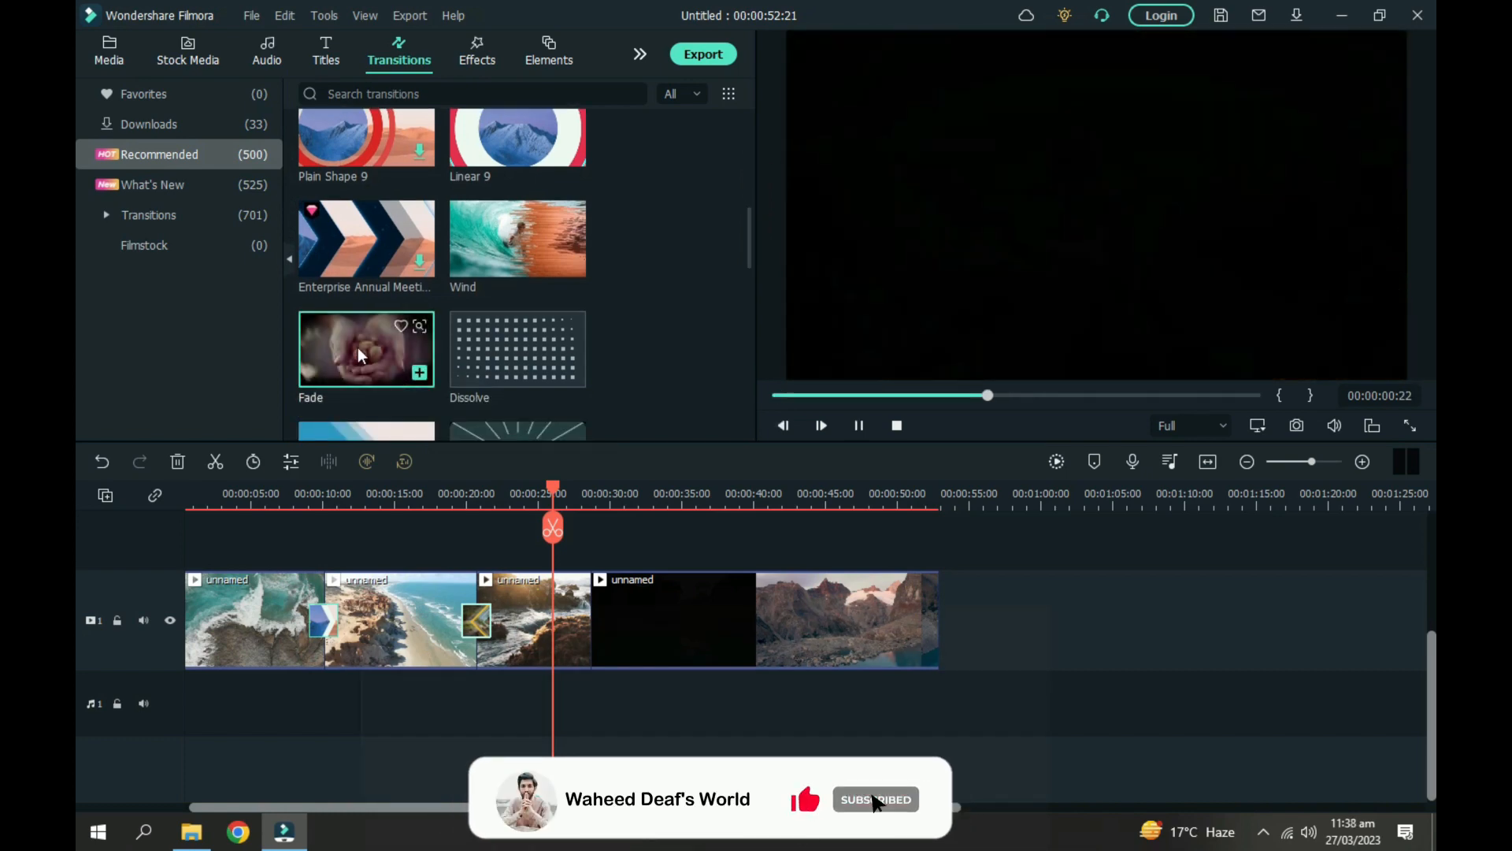
left_click_drag(358, 348, 577, 607)
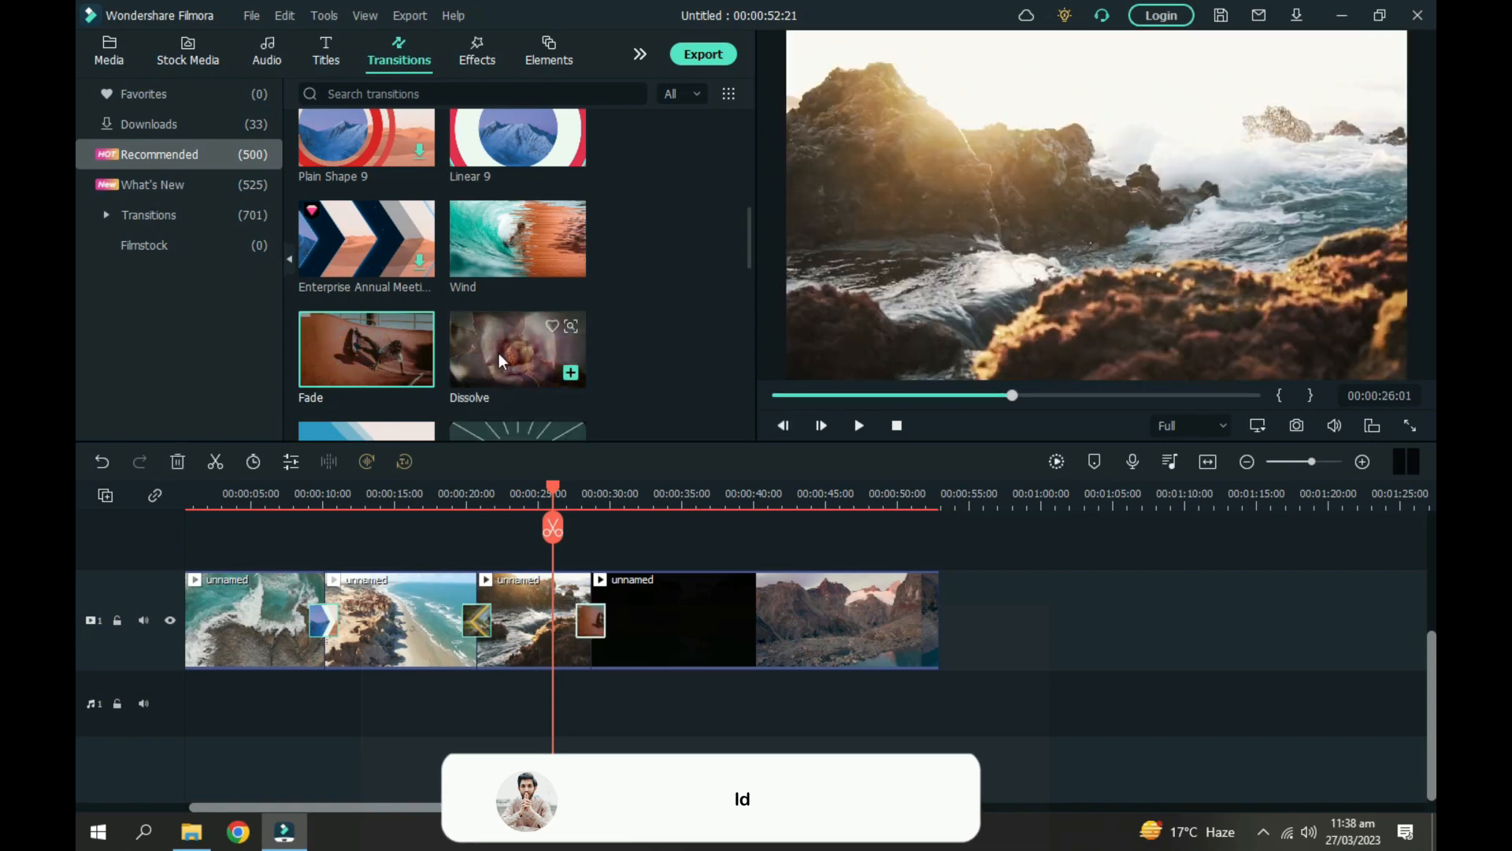
key("space")
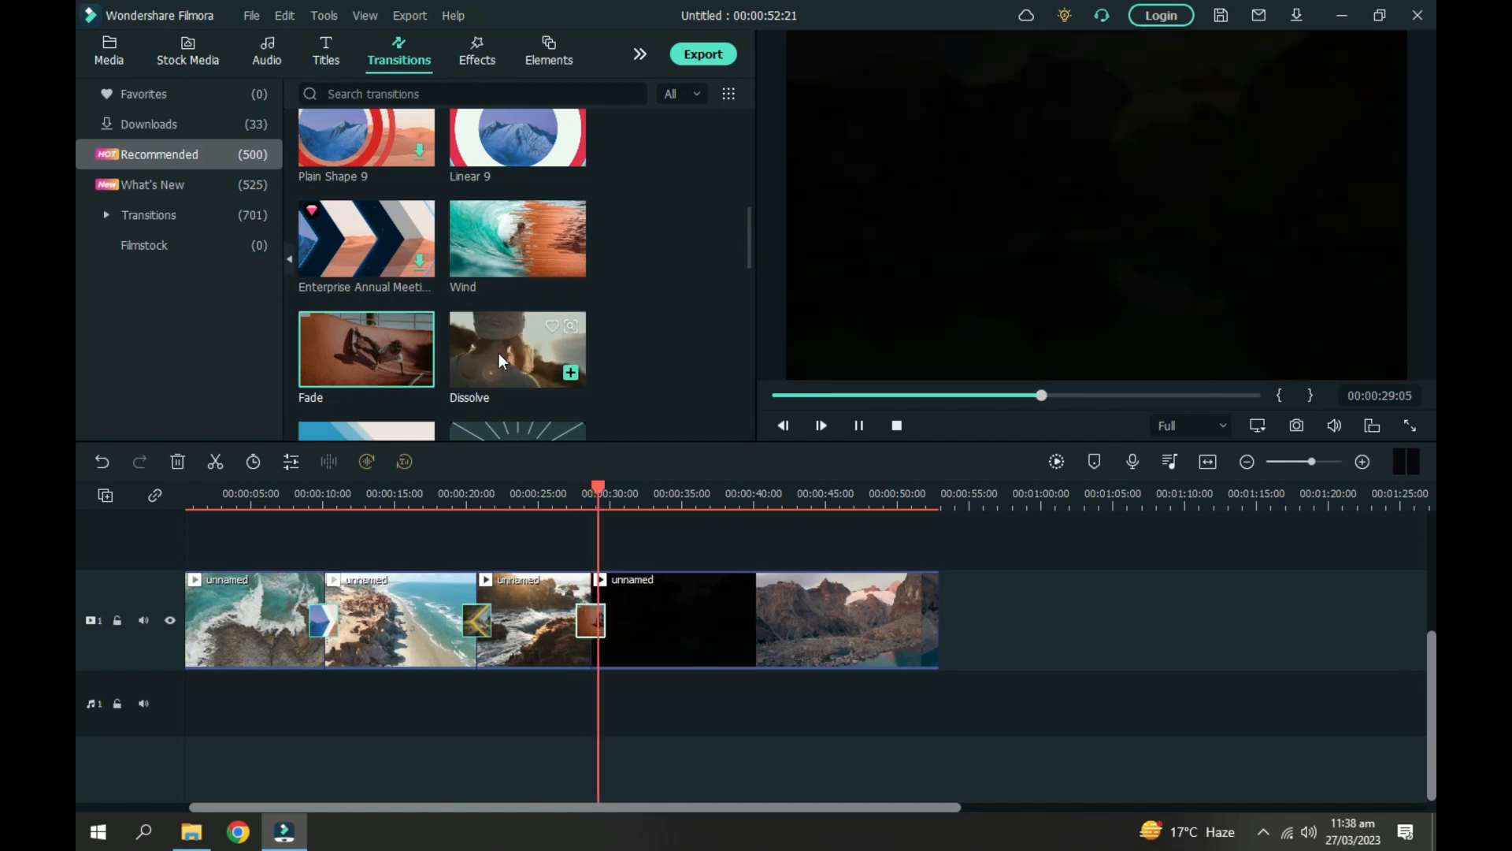
key("space")
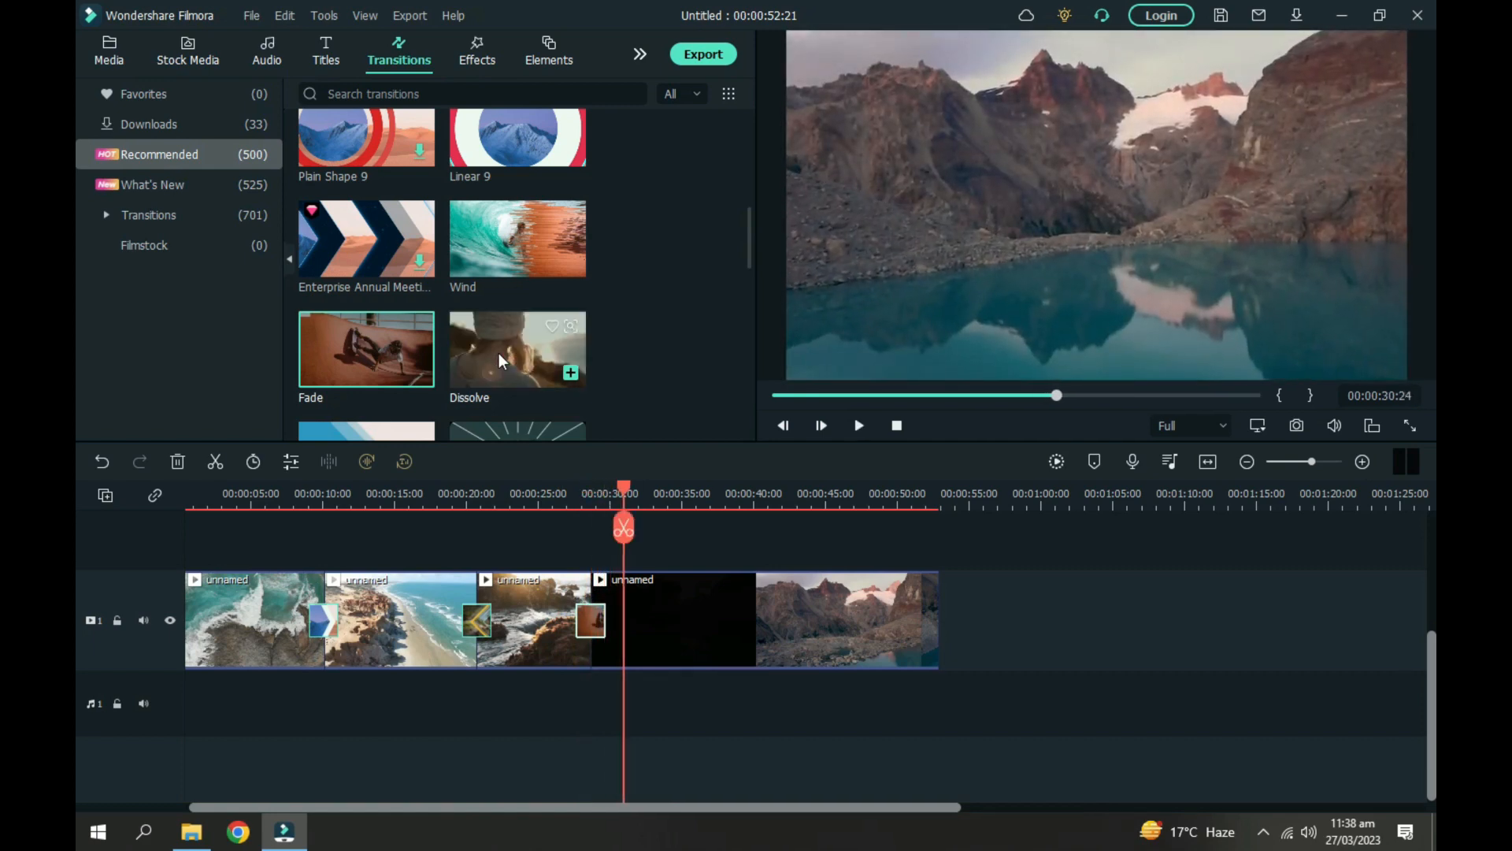
Apply the paid Cinematic Media Opener transition at the end of the mountain lake clip, dismiss the purchase notice and play it back
left_click(523, 273)
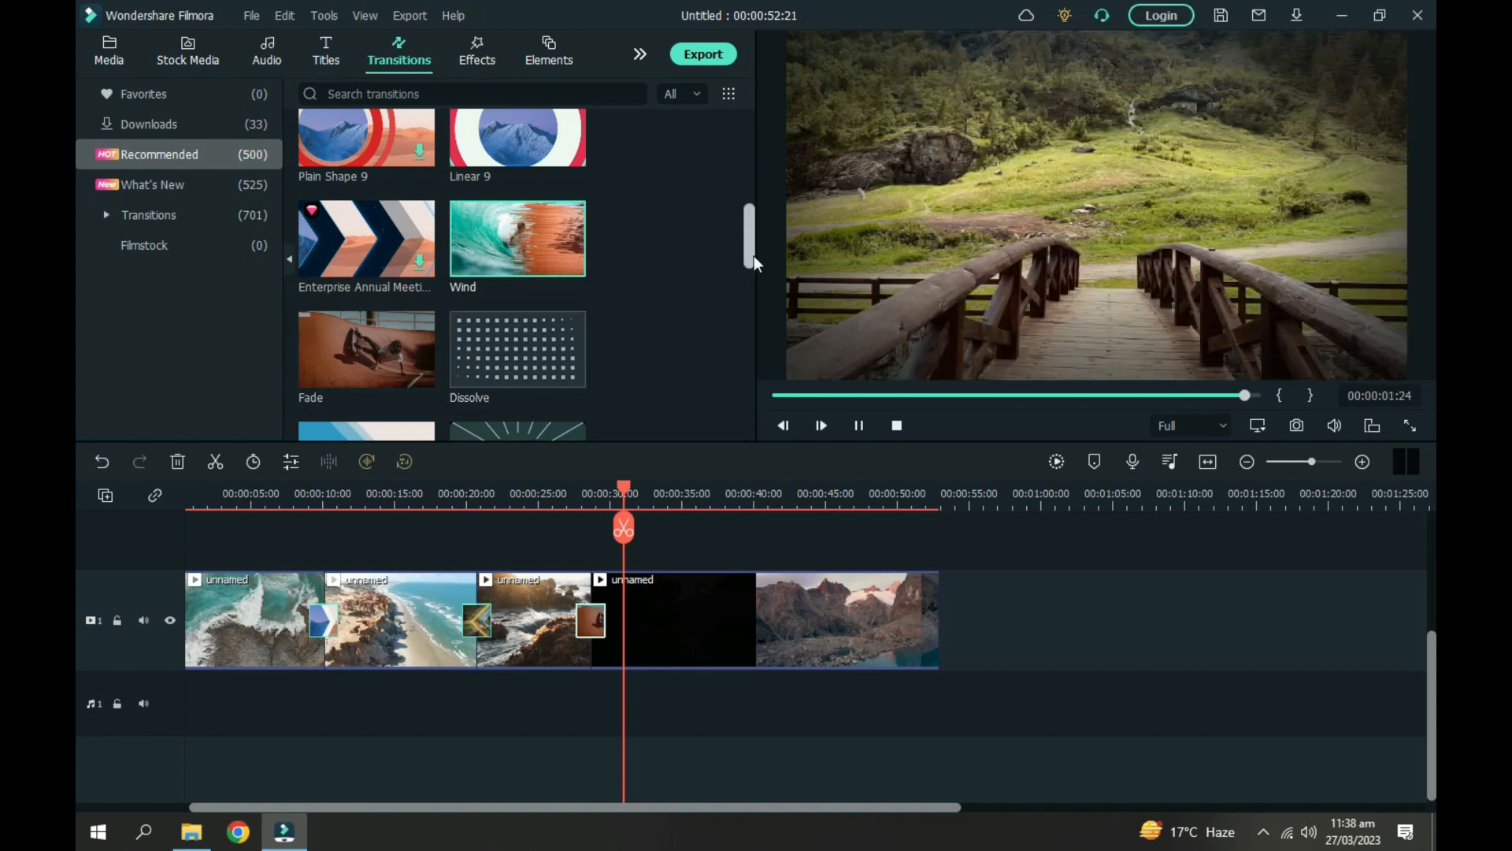
left_click_drag(753, 255, 766, 308)
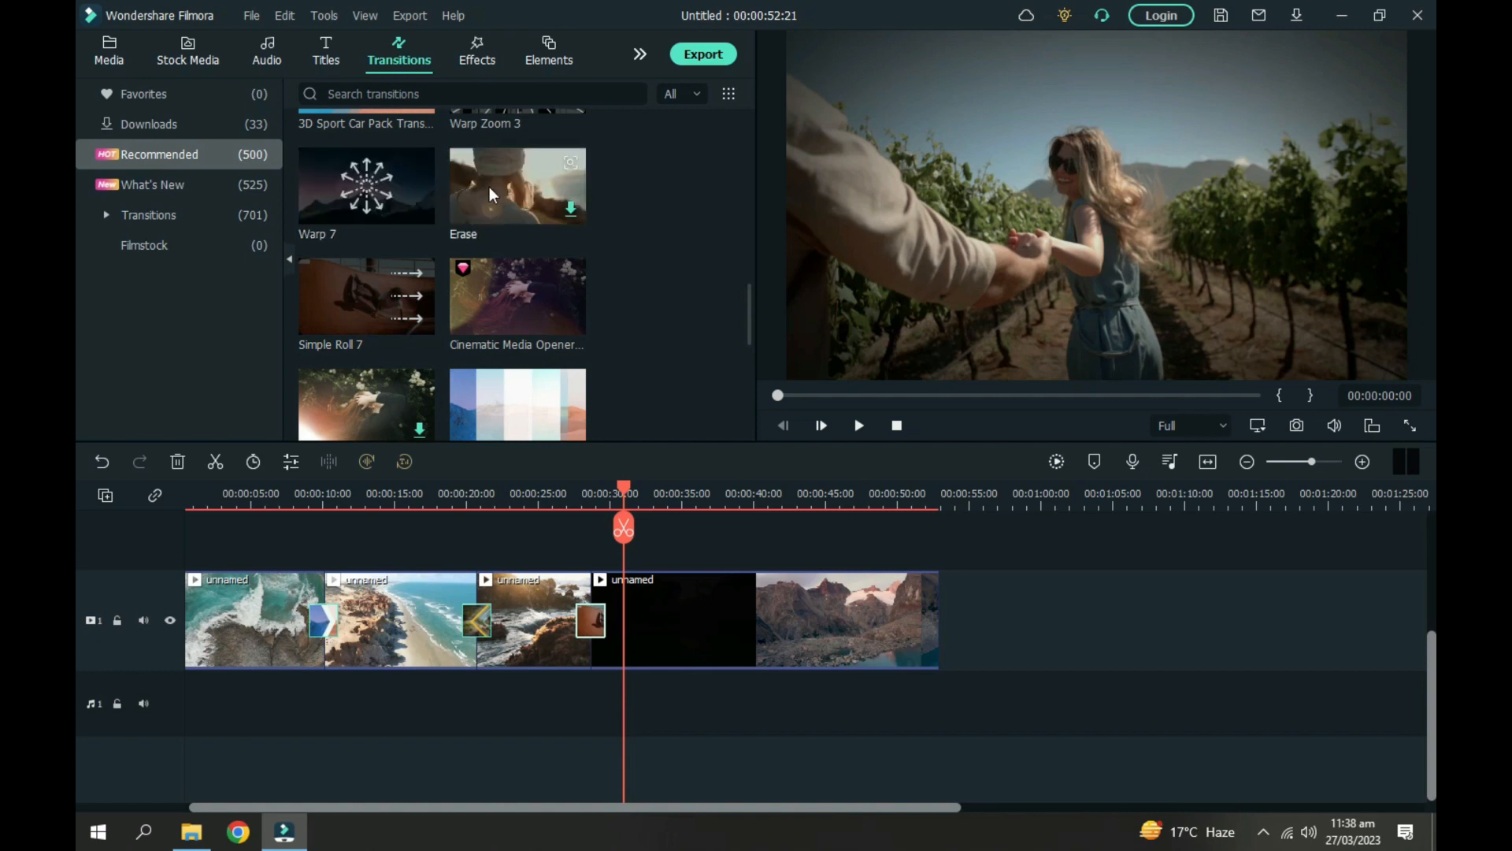
left_click(502, 296)
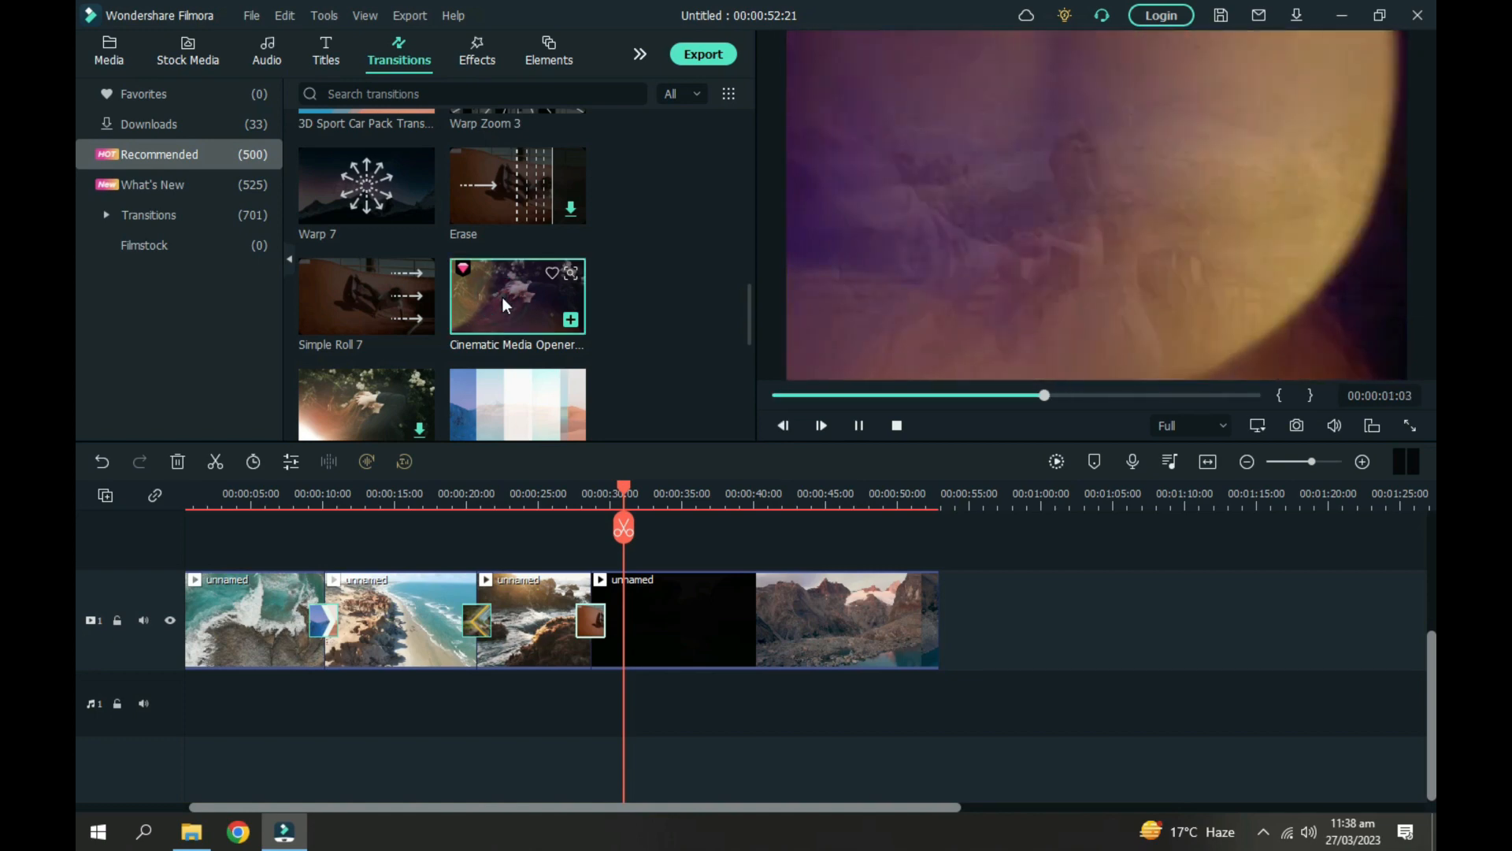
mouse_move(502, 293)
left_mouse_down()
mouse_move(685, 556)
mouse_move(754, 624)
mouse_move(772, 611)
left_mouse_up()
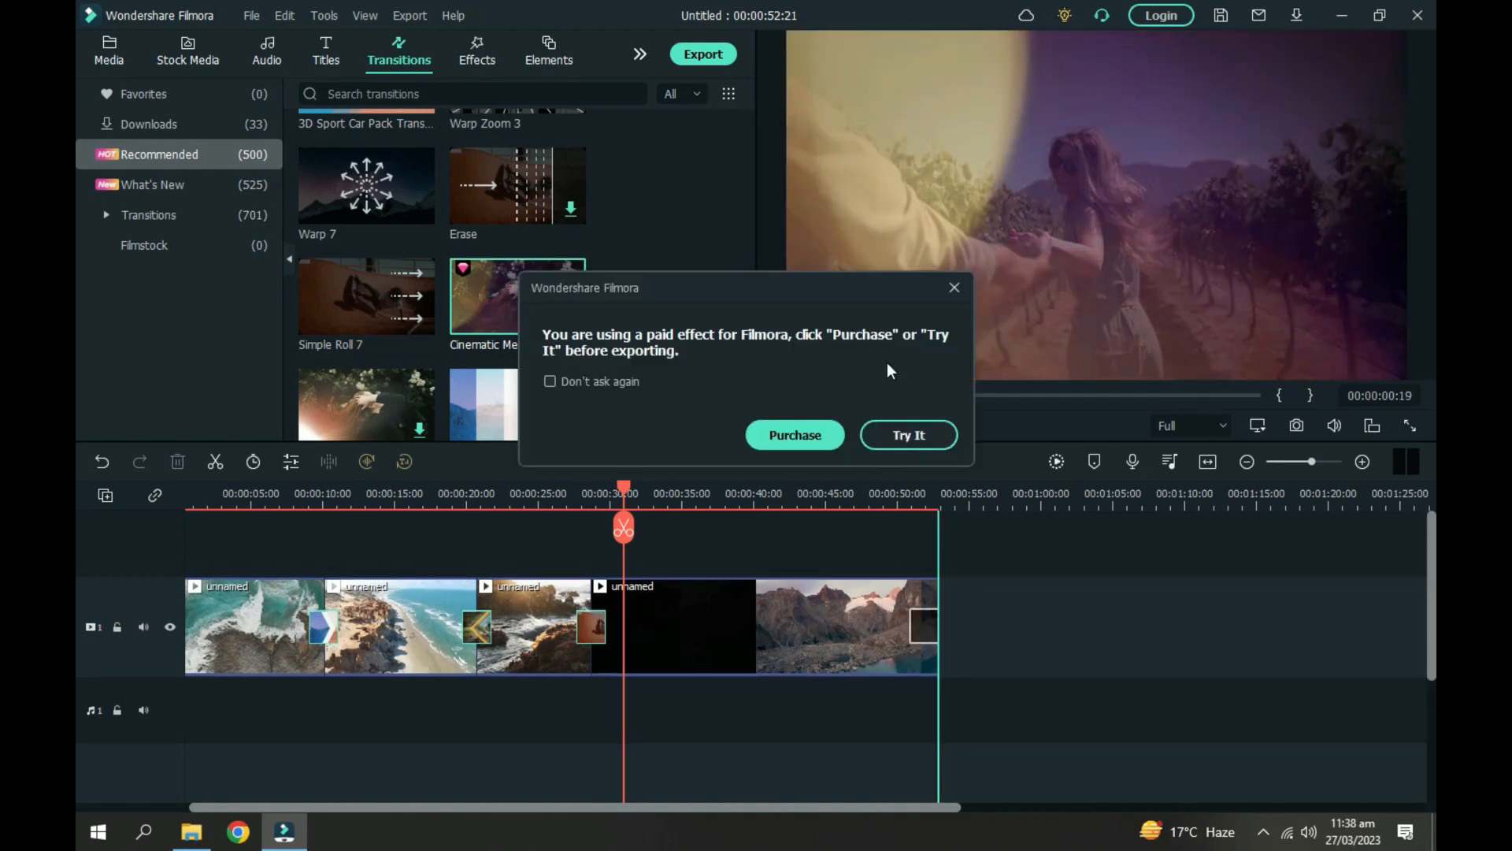
left_click(954, 288)
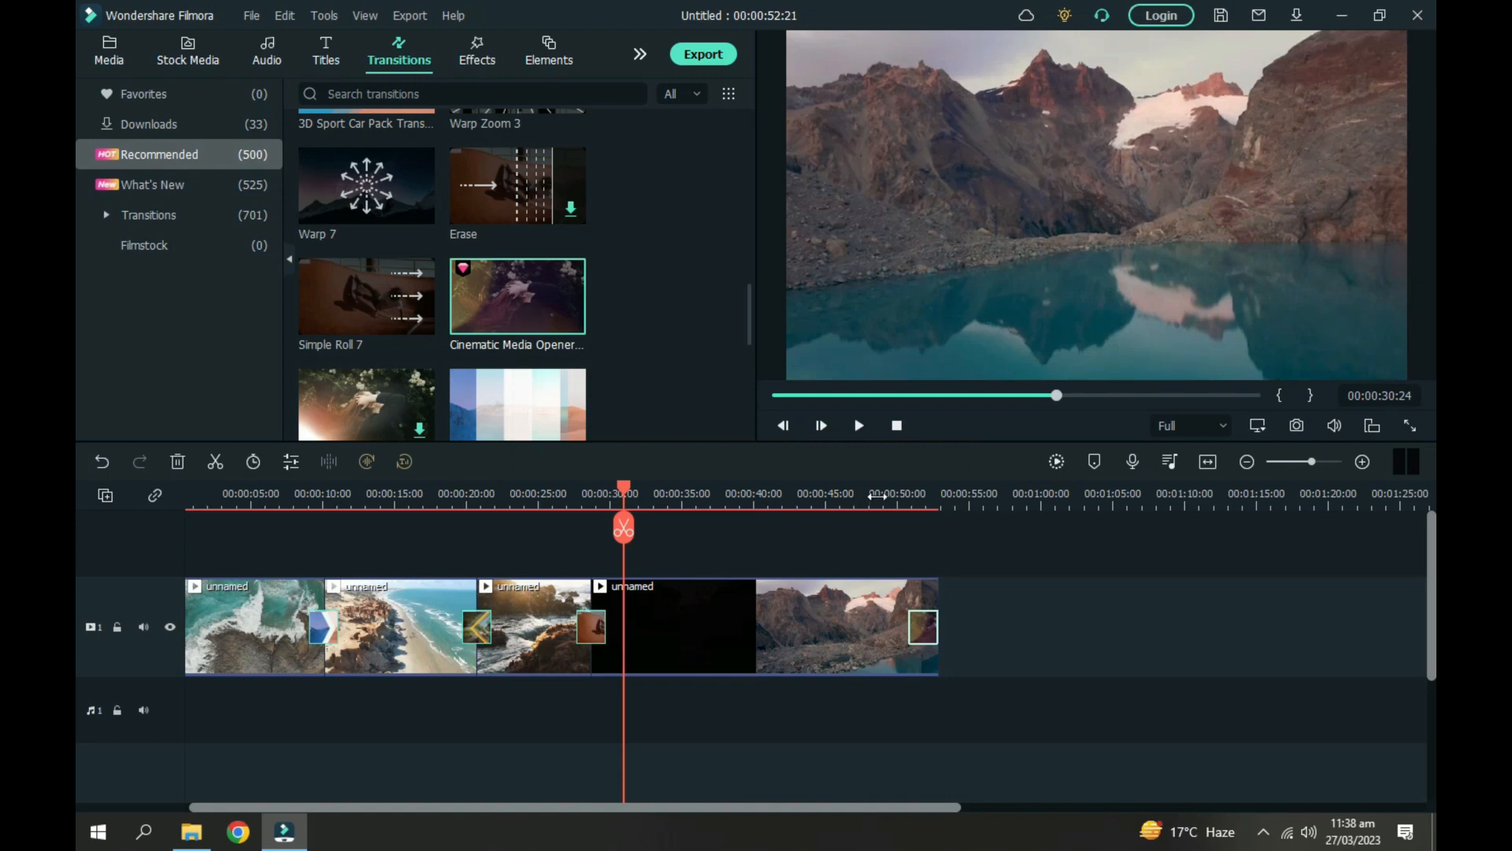
left_click(877, 495)
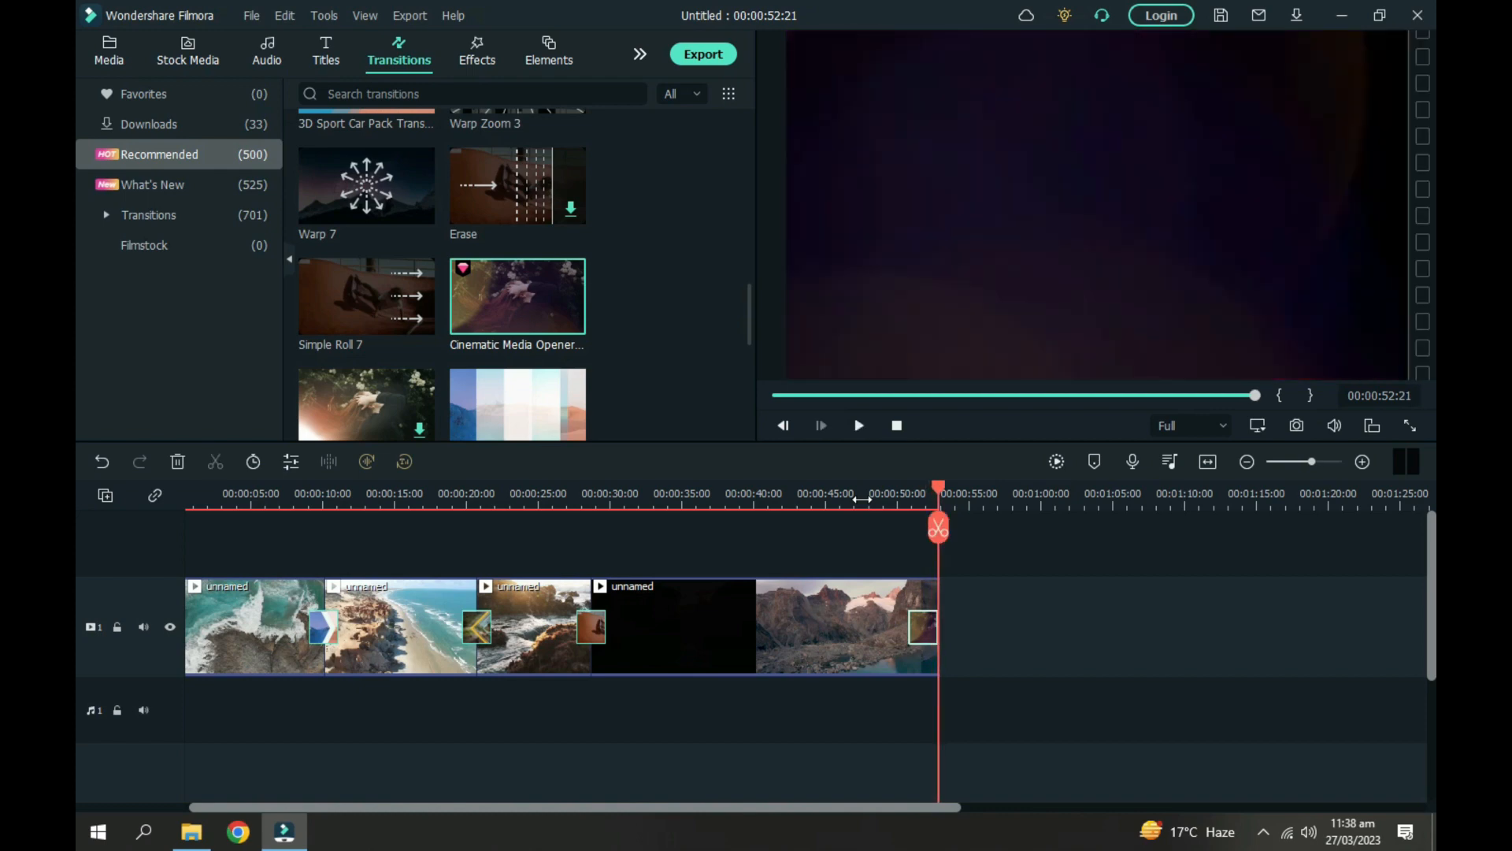
Play the sequence from the ocean waves clip onward to review all the transitions
left_click_drag(938, 492, 425, 492)
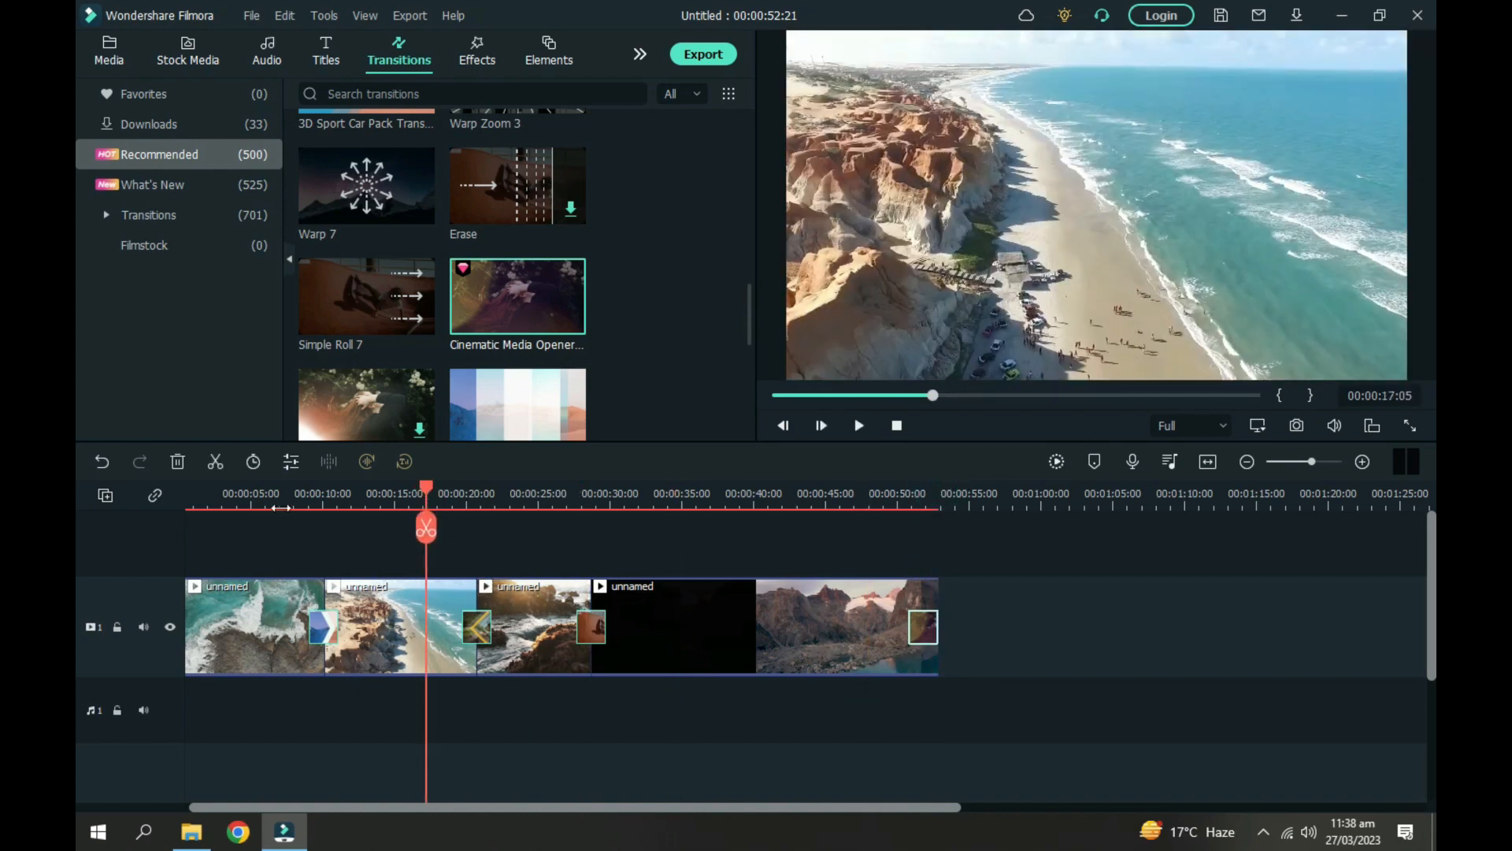
left_click(281, 496)
key("space")
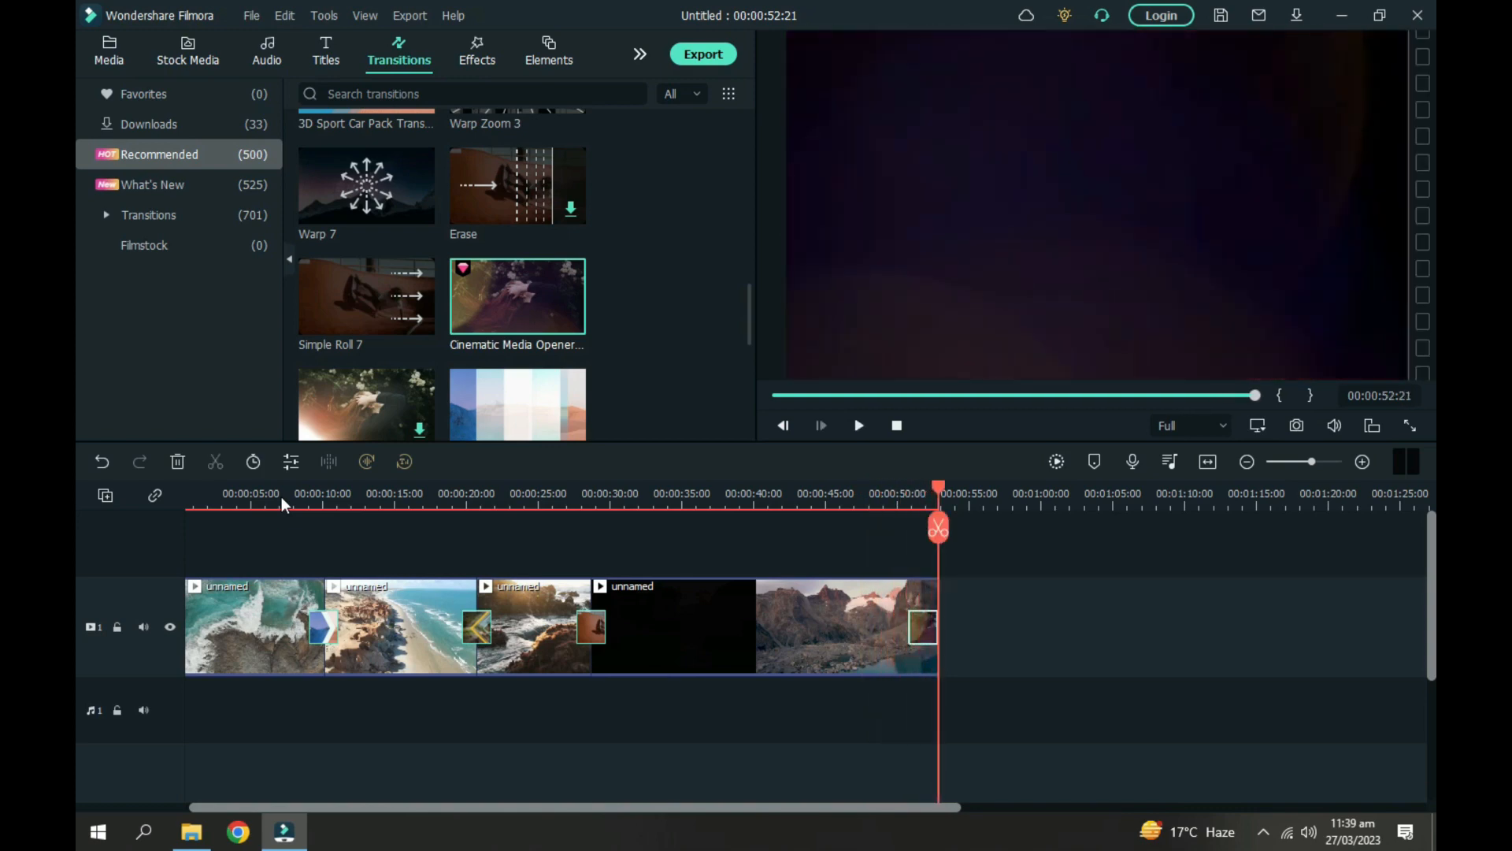
left_click(858, 425)
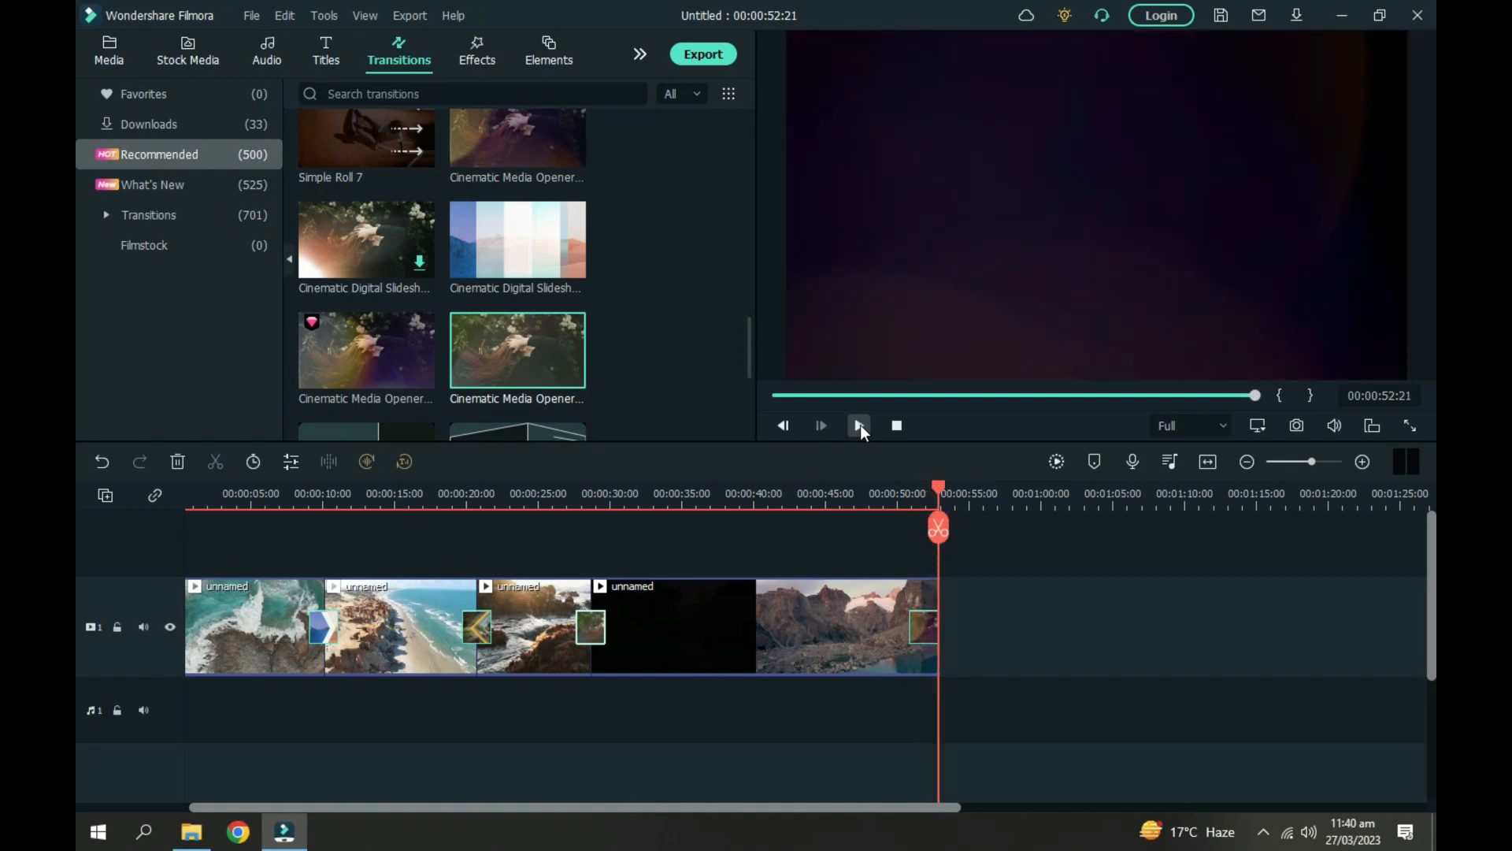
left_click(860, 425)
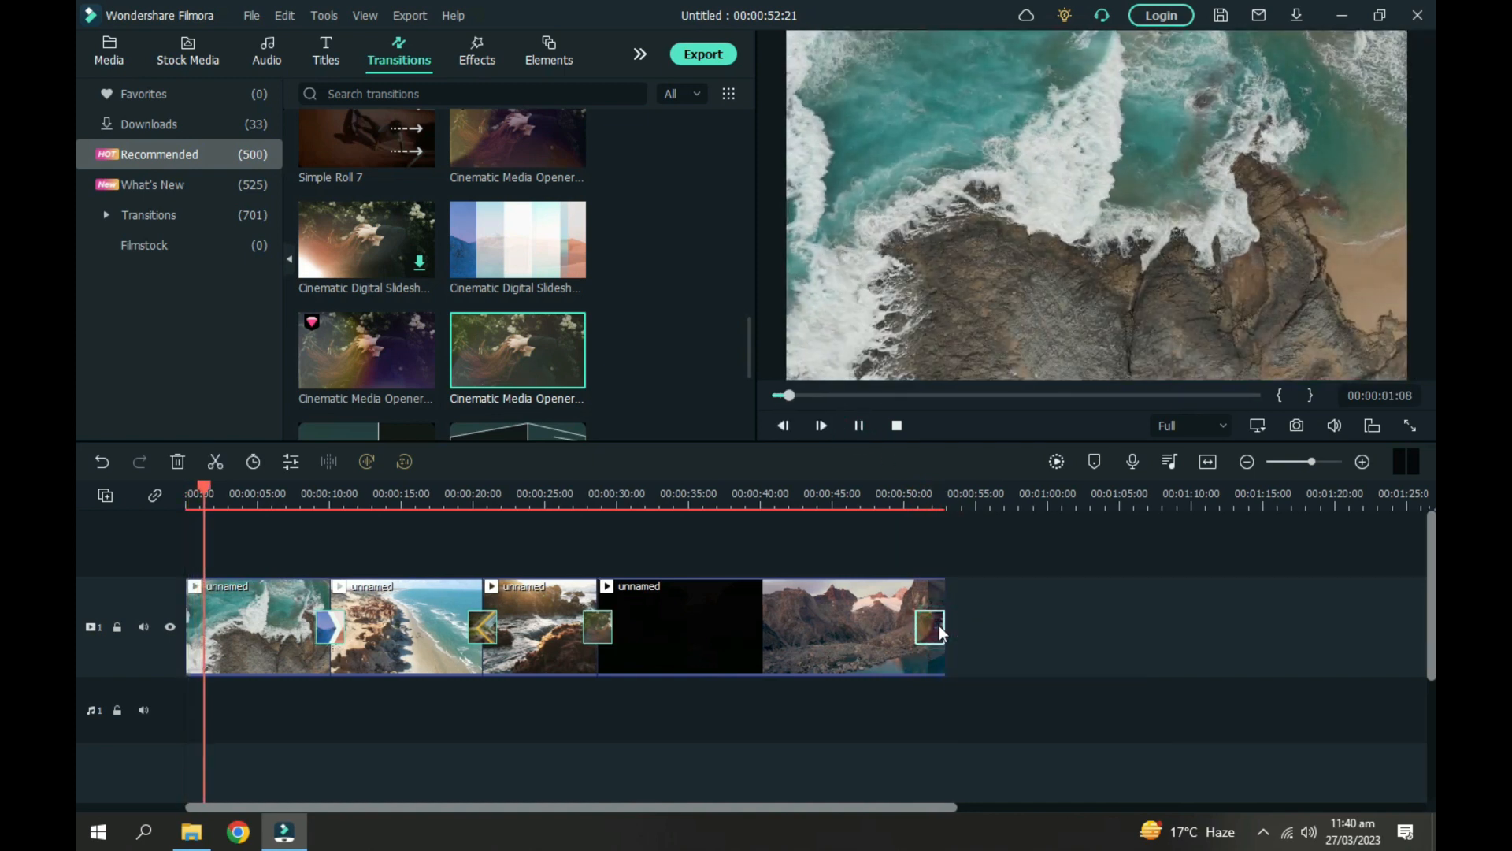
Replace the transition at the end of the mountain lake clip with Fade, play it back and stop playback
right_click(941, 628)
left_click(959, 705)
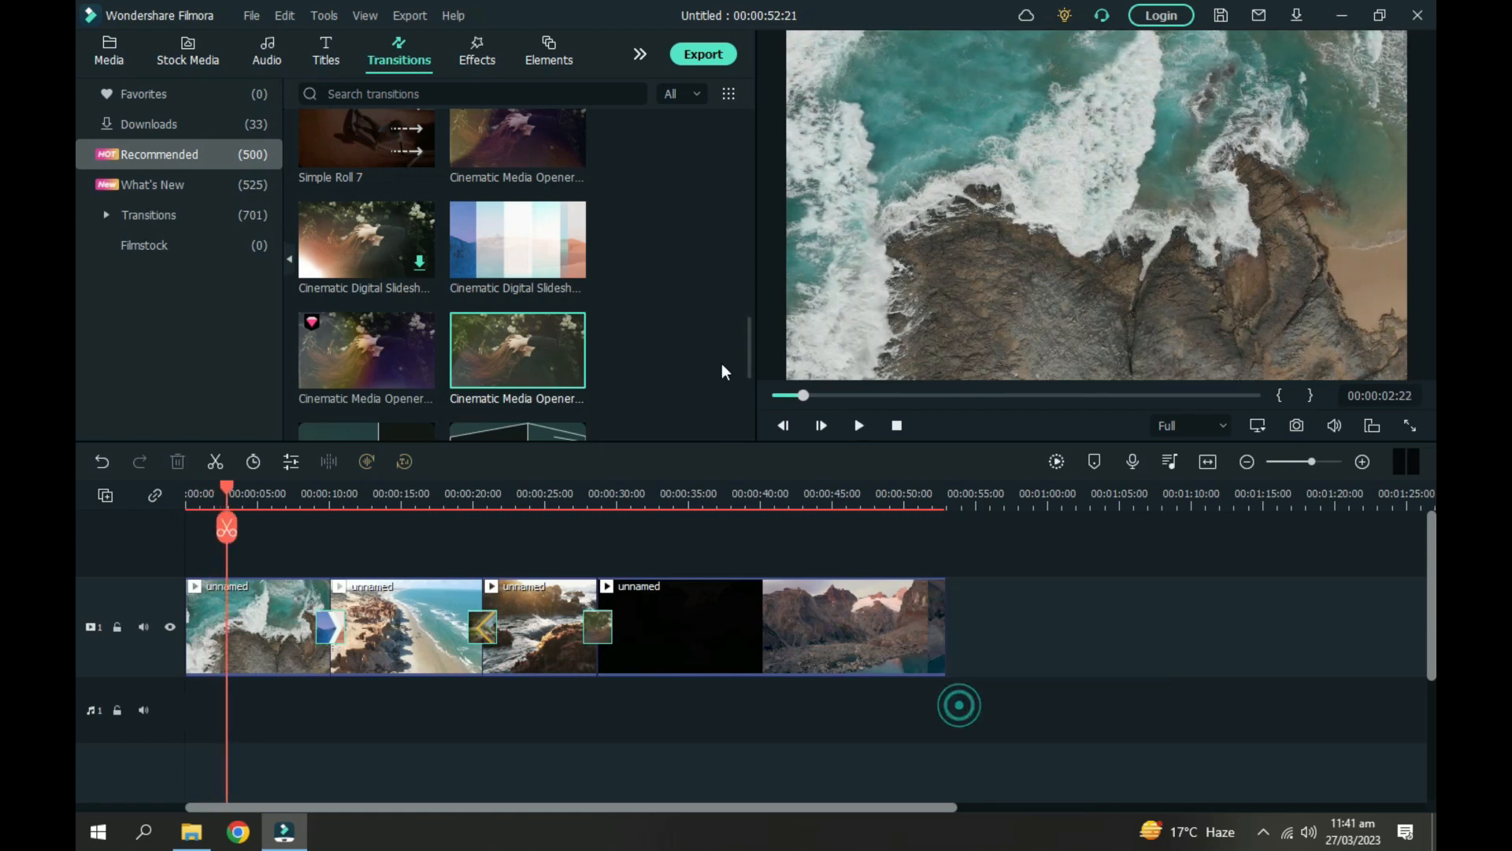
scroll(745, 345, "up", 3)
left_click_drag(760, 302, 763, 240)
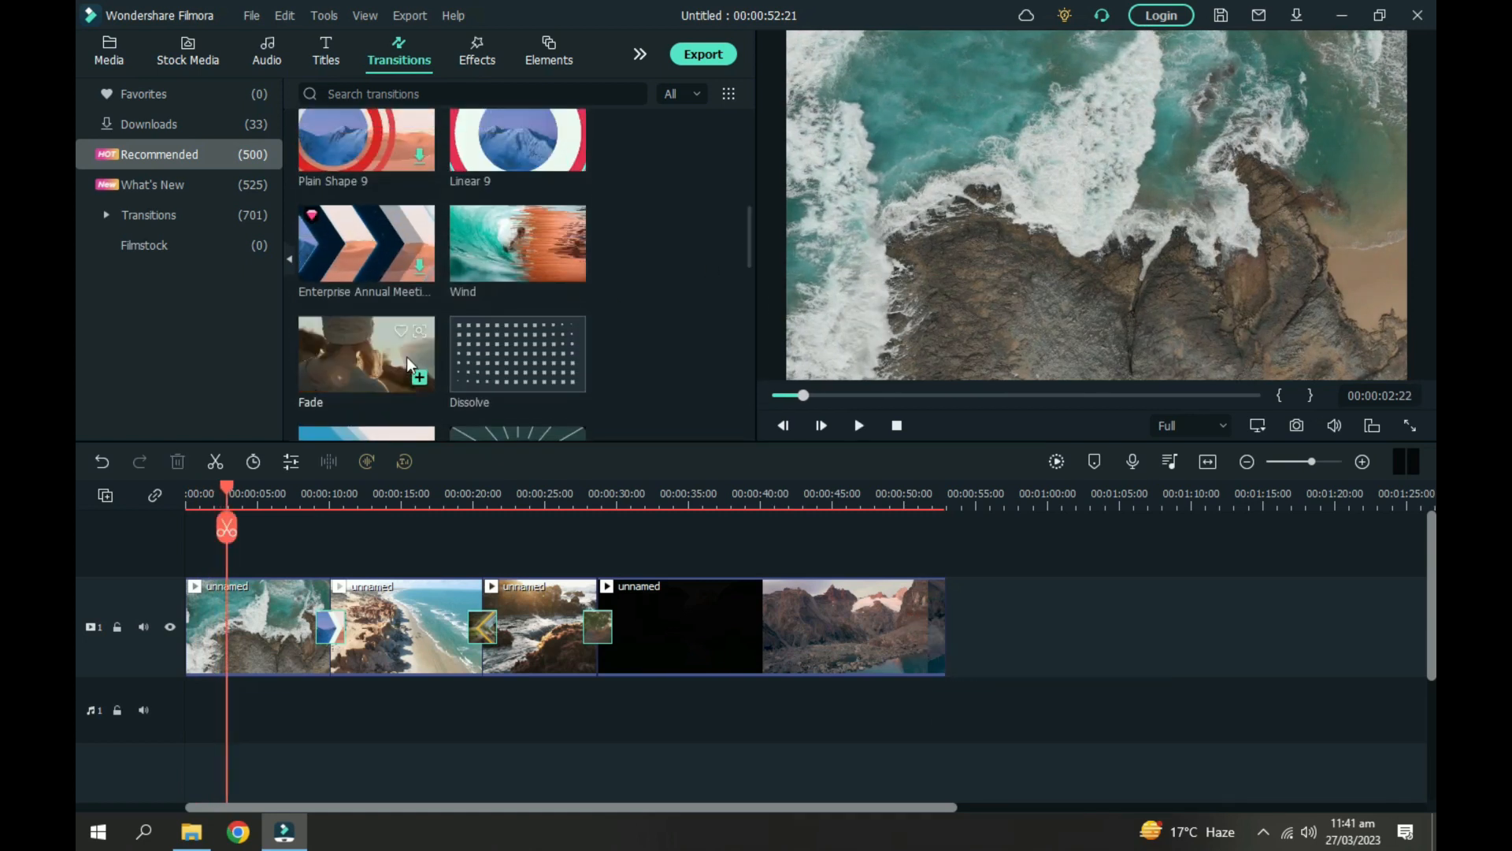
left_click_drag(408, 364, 860, 642)
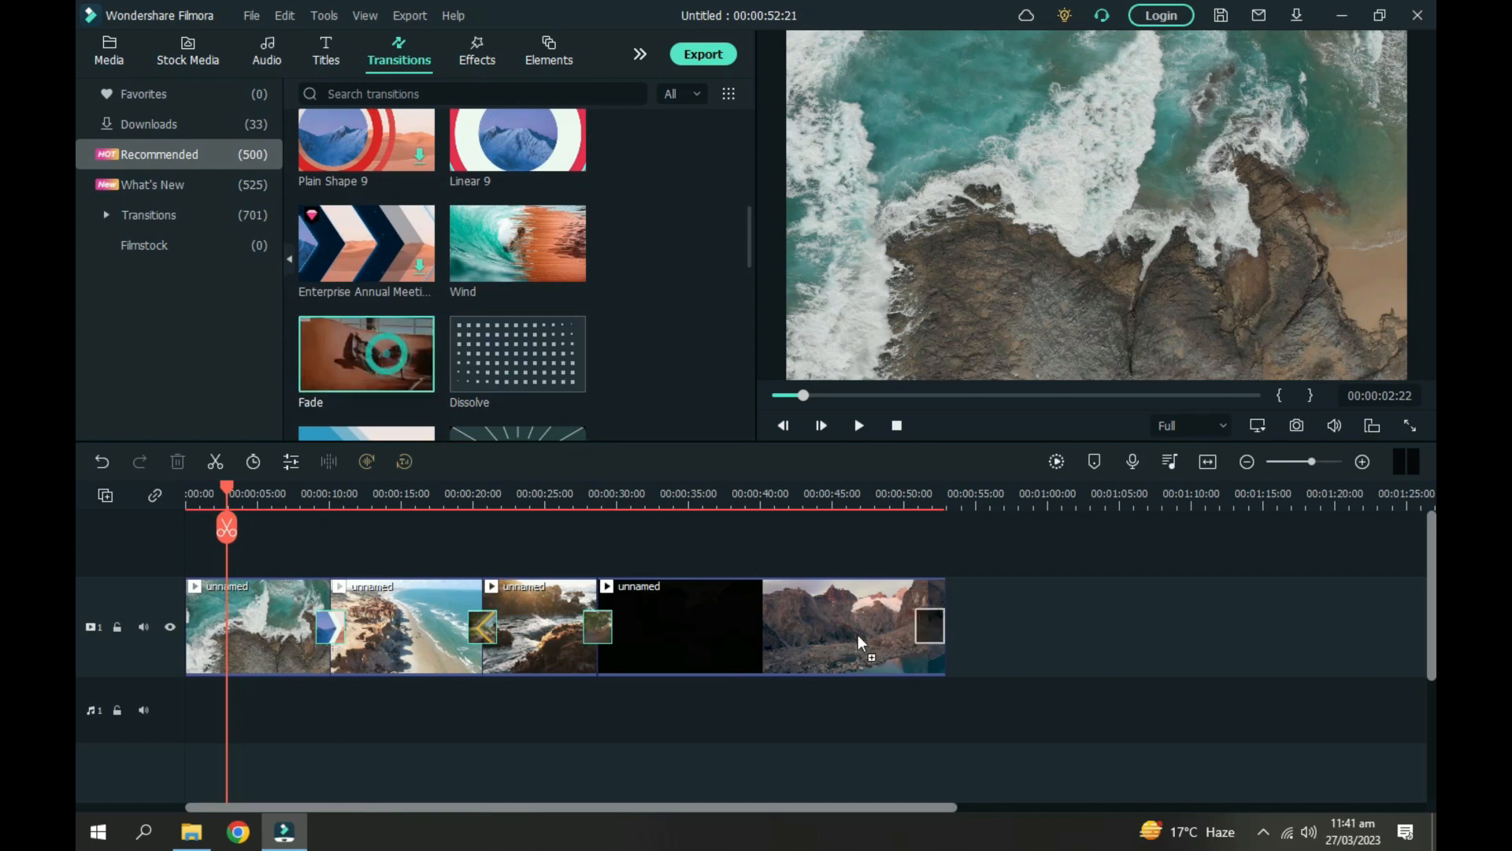
left_click(893, 504)
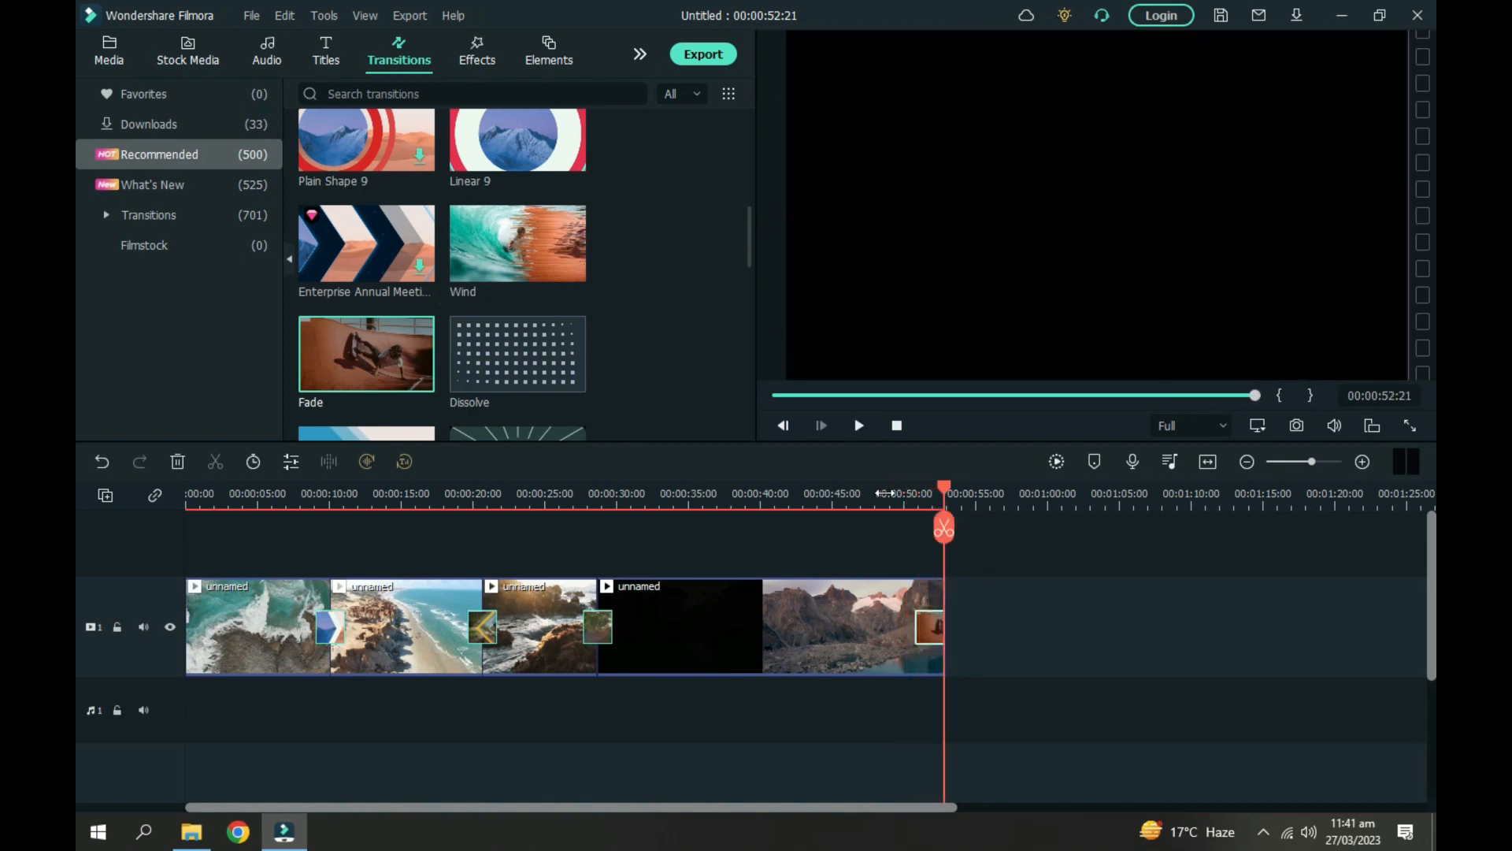
left_click(893, 430)
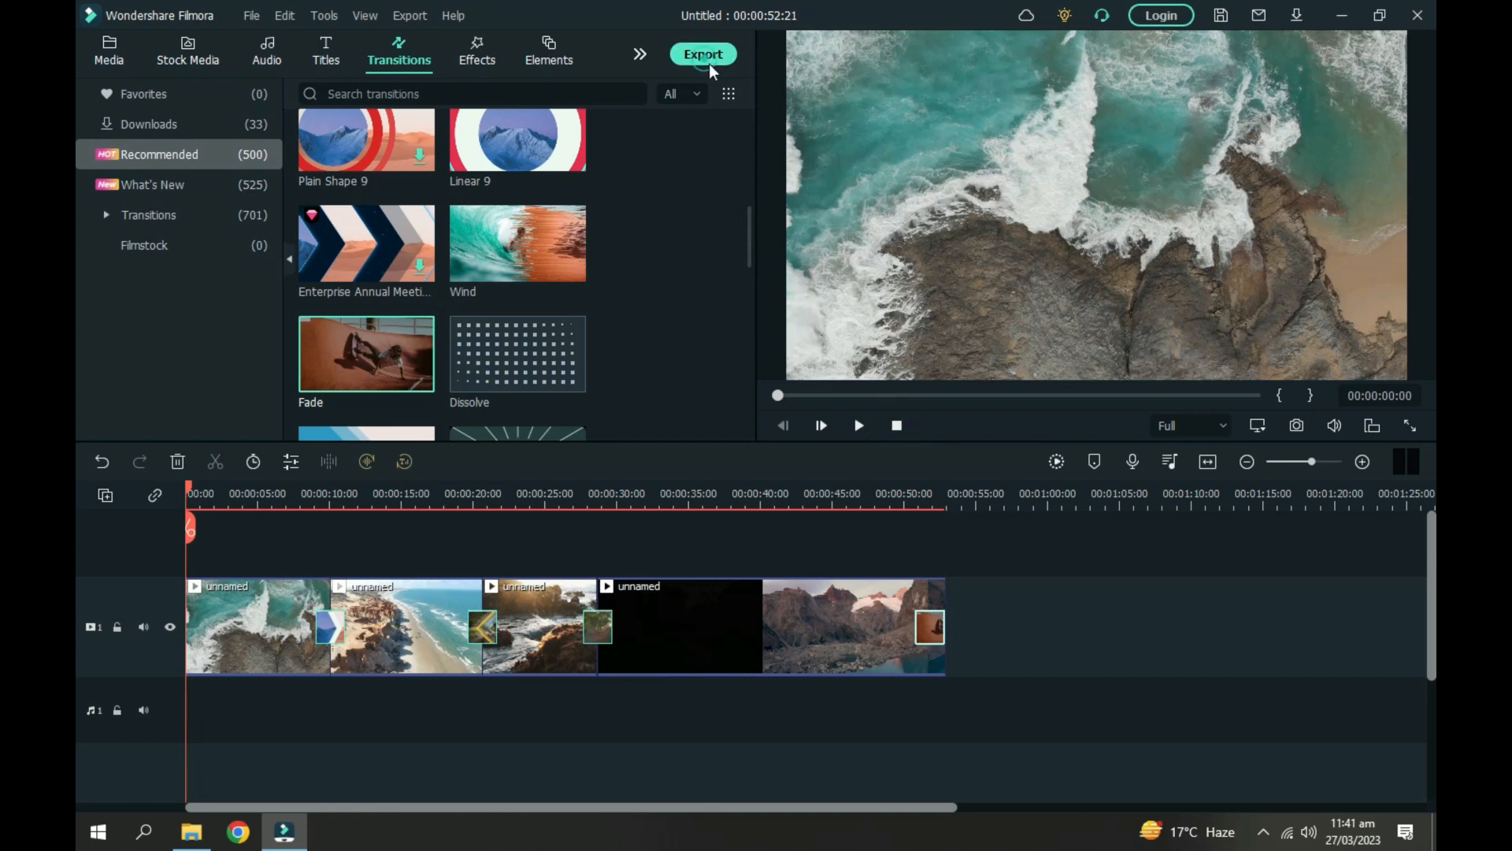
Export the finished project, and open the exported My Video file from the Downloads > Video folder in the media player
left_click(707, 61)
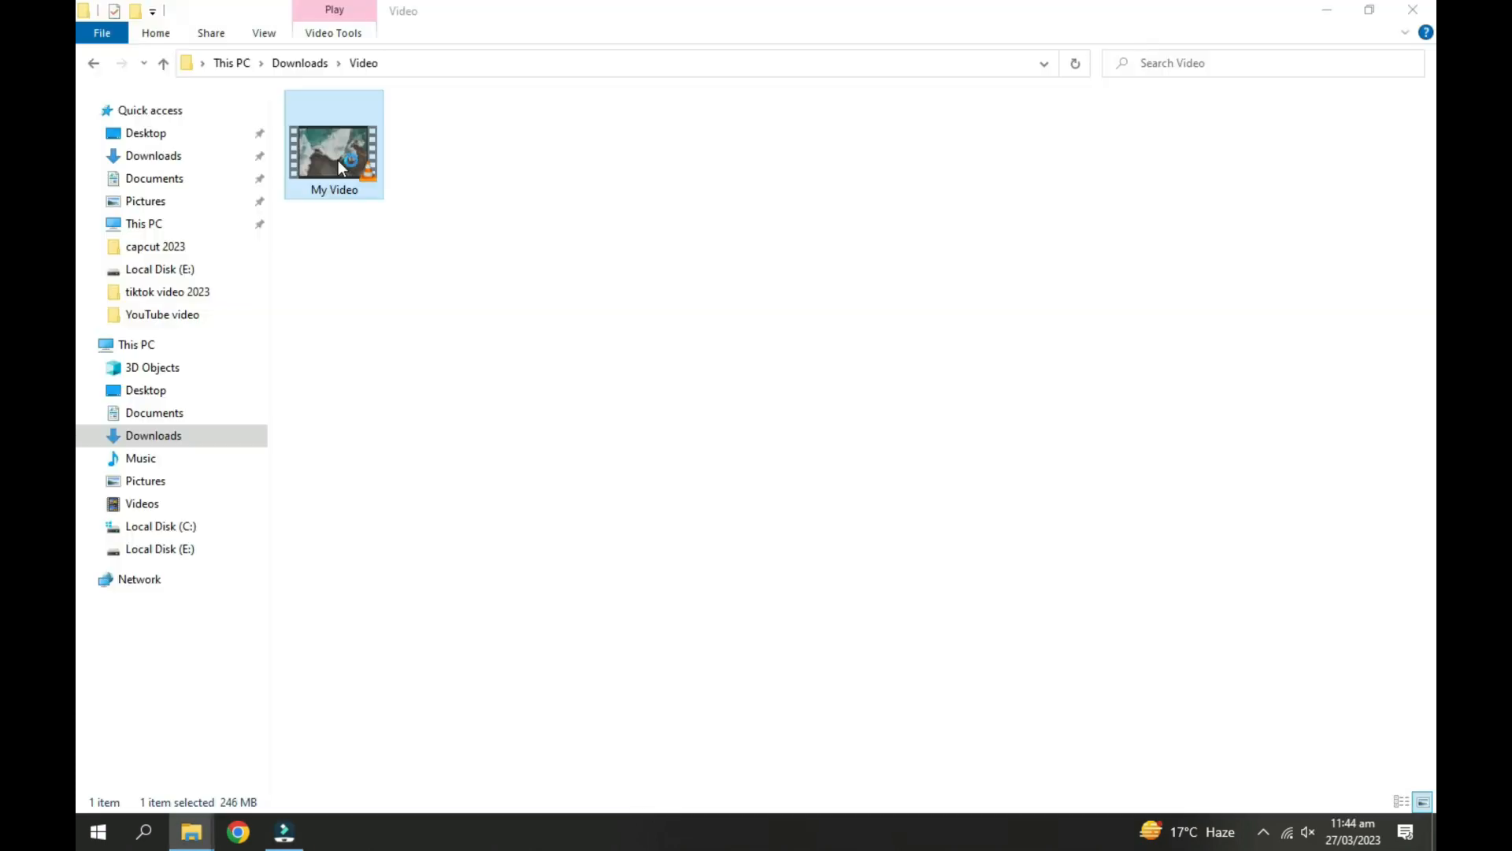
double_click(339, 163)
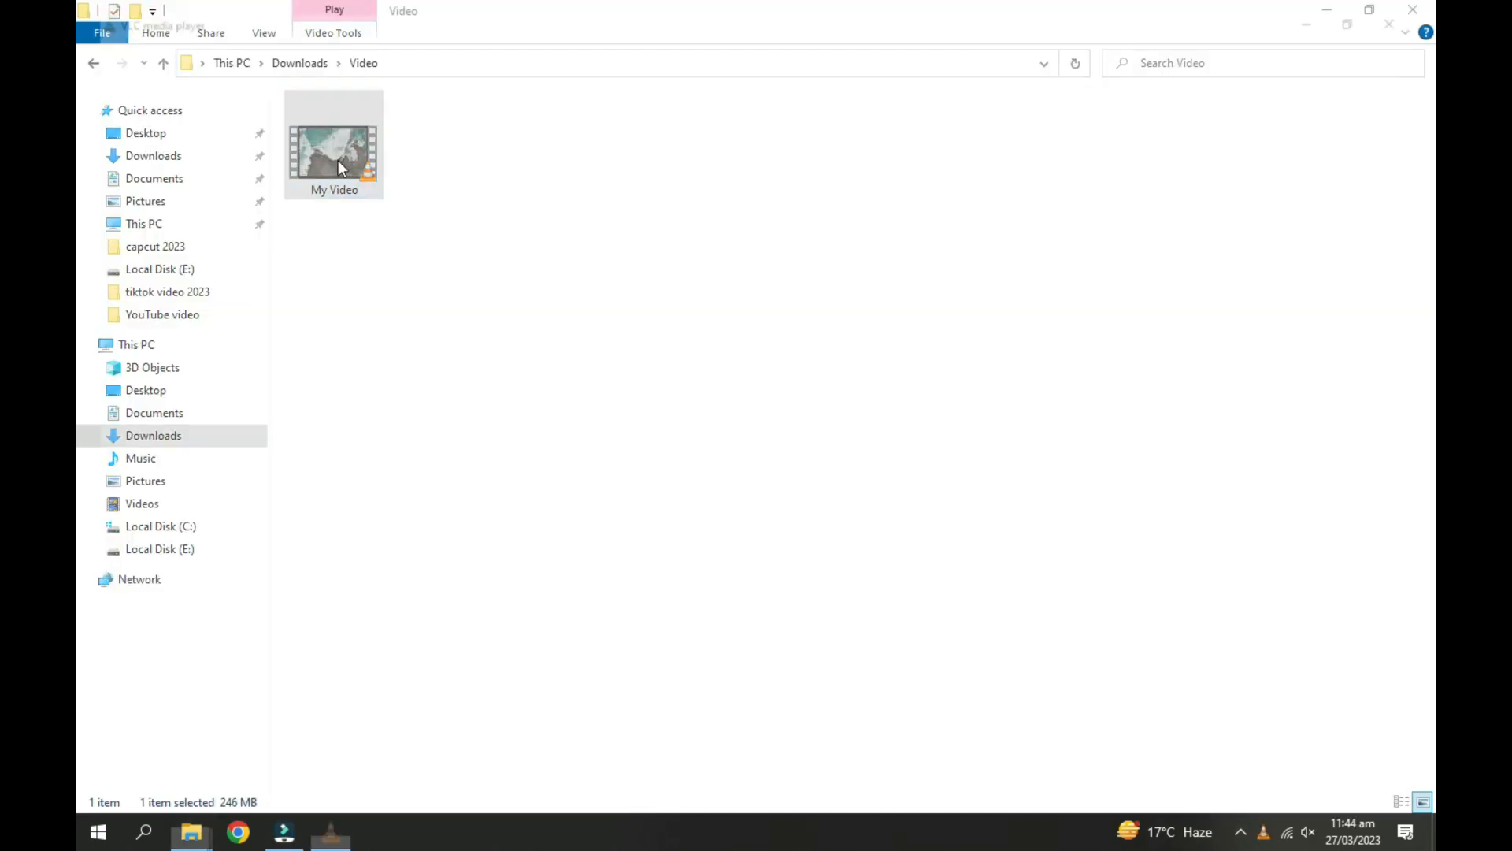